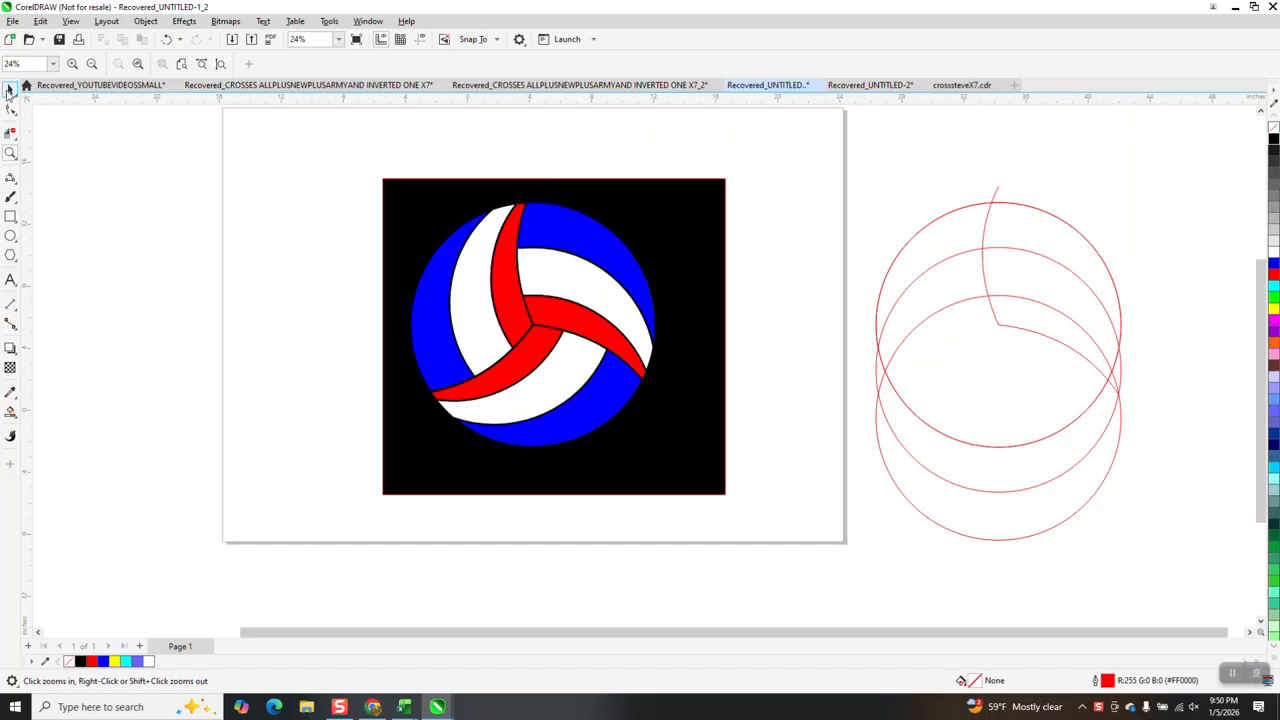
Move the finished ball artwork with its black background off the page's centre, to the upper left of the page
drag(366, 151, 747, 500)
key(F3)
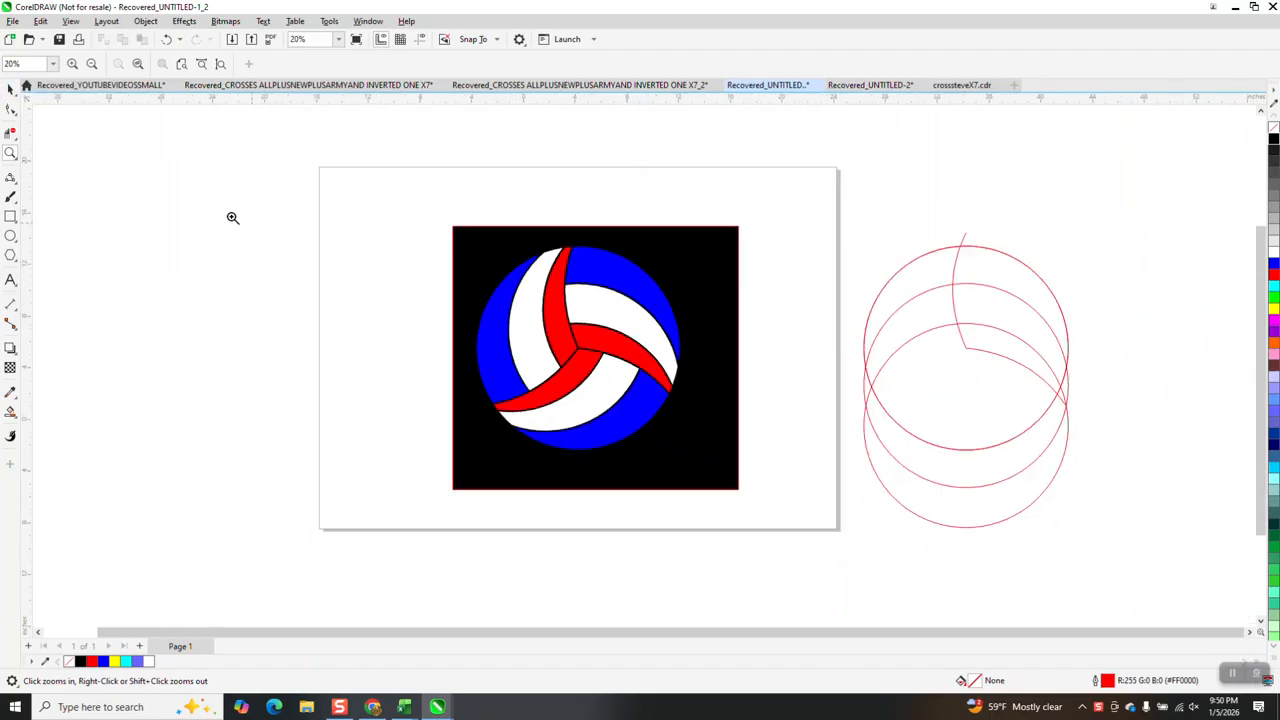
click(10, 89)
drag(316, 148, 831, 574)
drag(611, 352, 214, 278)
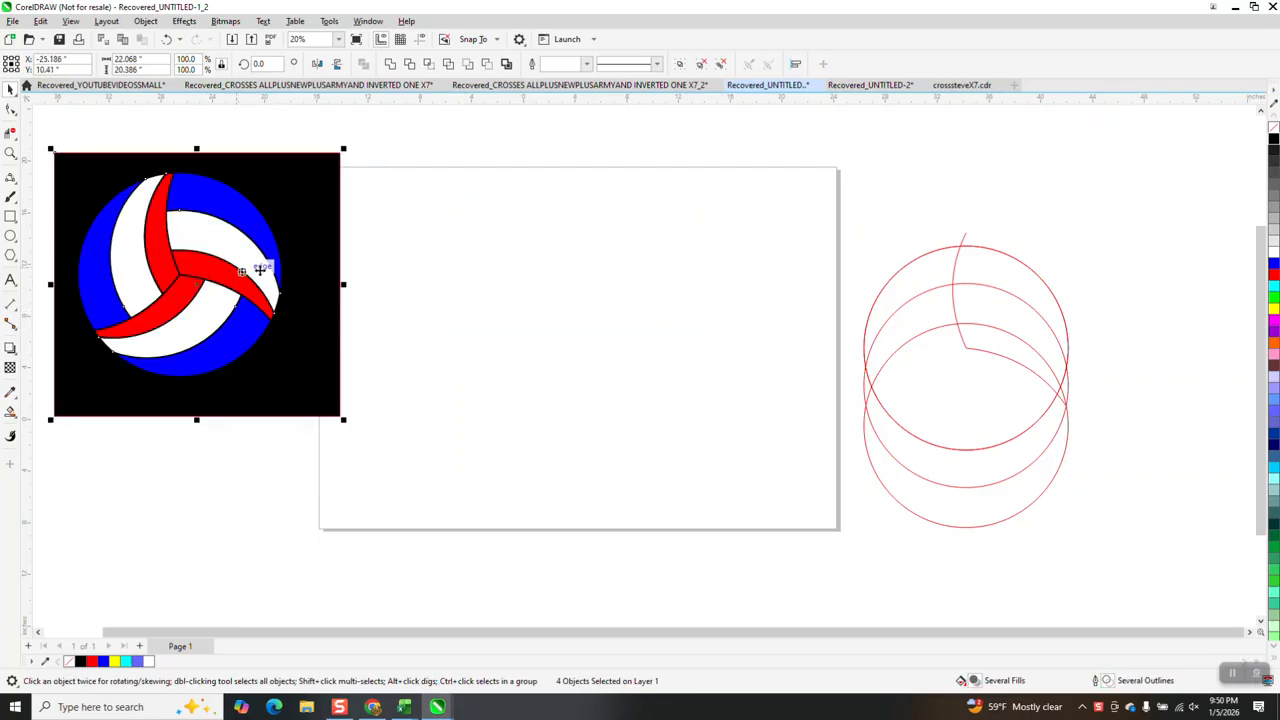
Draw a circle about 17.2 inches in diameter centred on the page and show the guidelines
click(11, 238)
drag(716, 249, 578, 452)
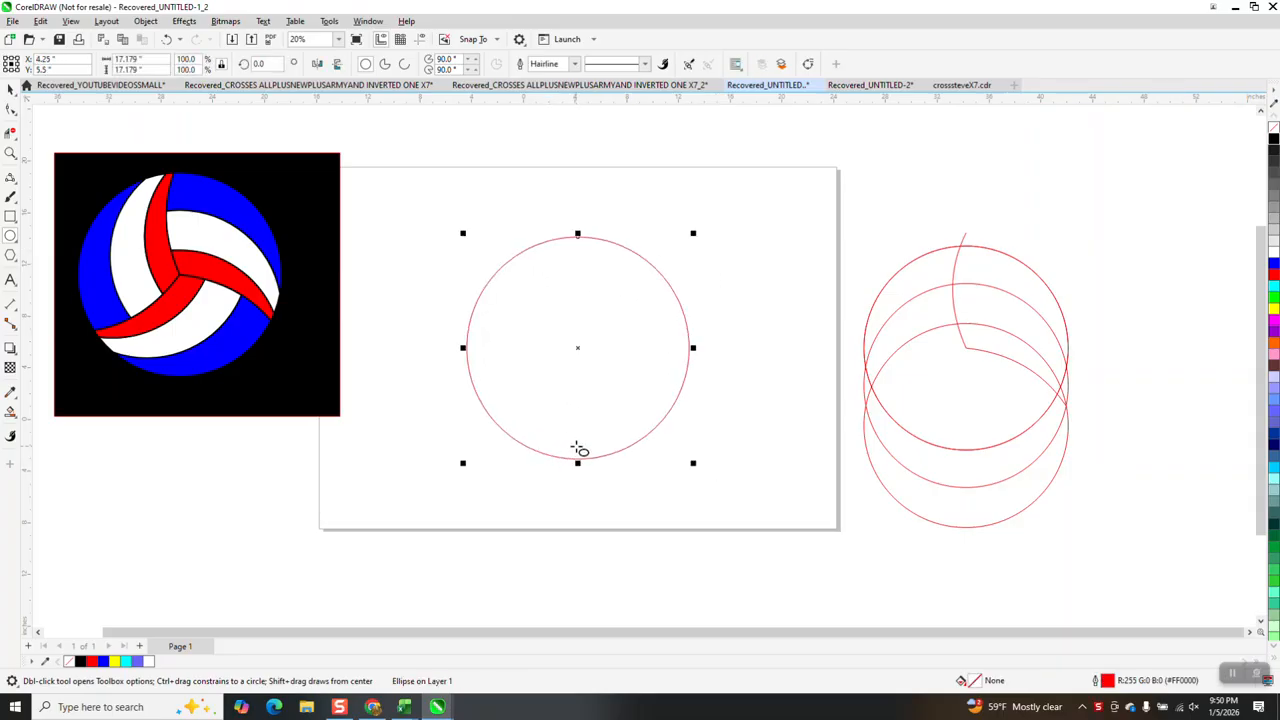
click(423, 38)
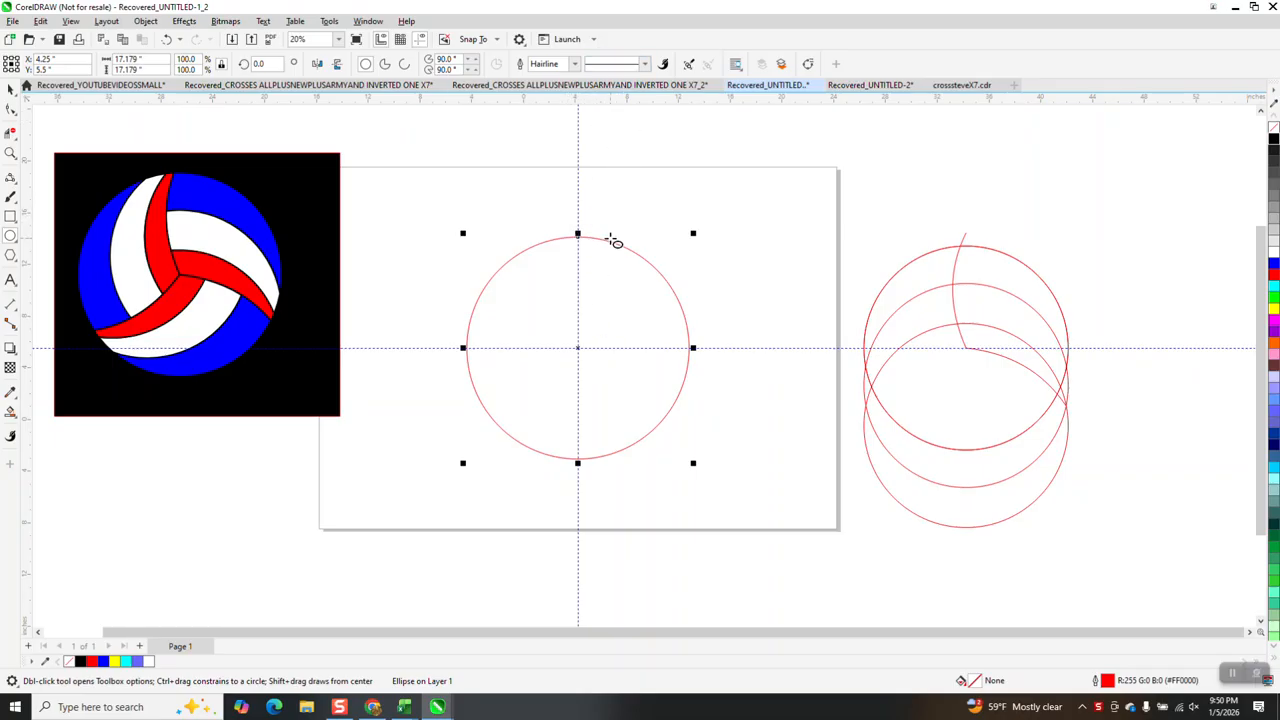
Draw a 3-point curve about 10 inches tall along the vertical guideline, from above the circle to its centre, bowed about 1.1 inches left
click(10, 153)
drag(400, 188, 790, 466)
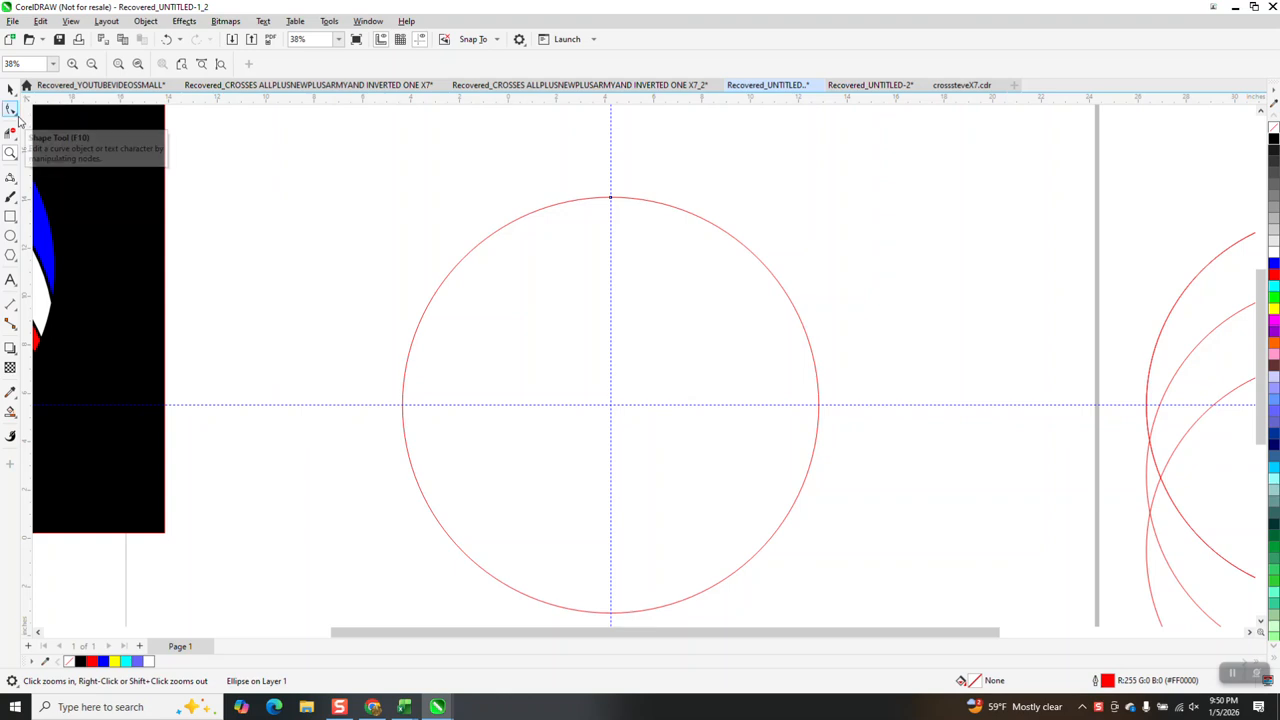
click(15, 183)
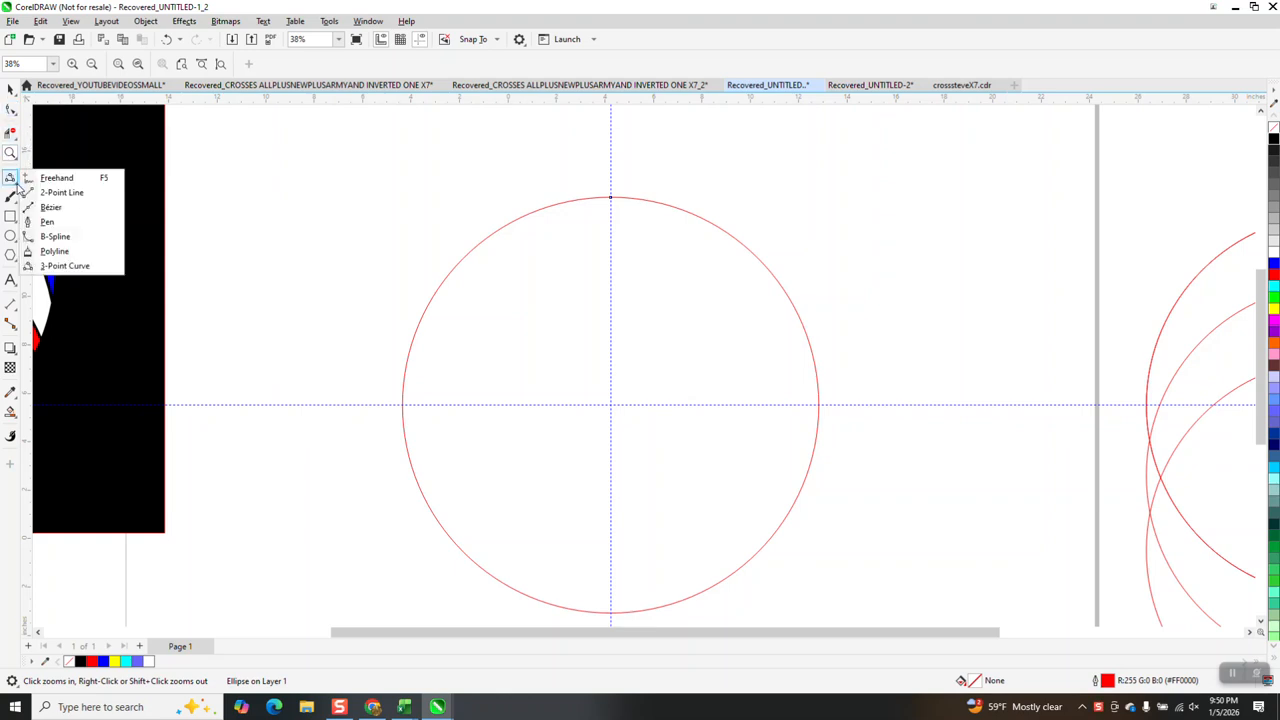
click(70, 266)
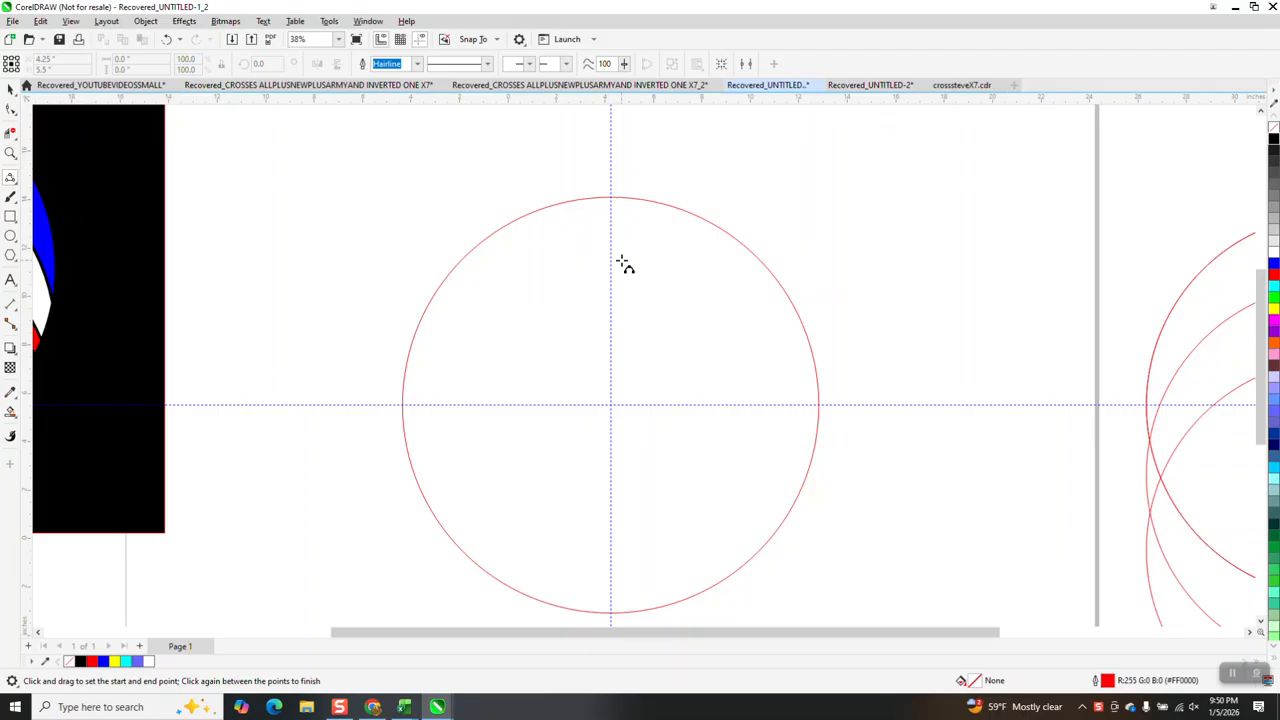
drag(611, 165, 611, 409)
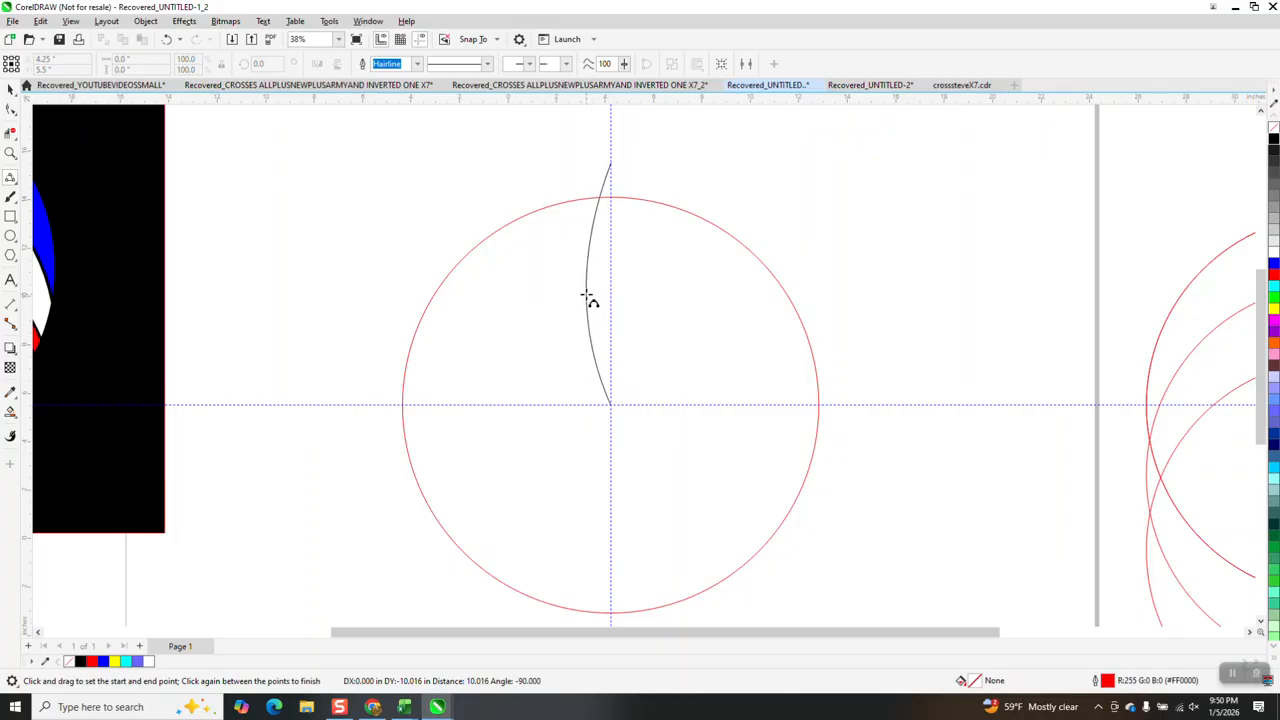
click(586, 294)
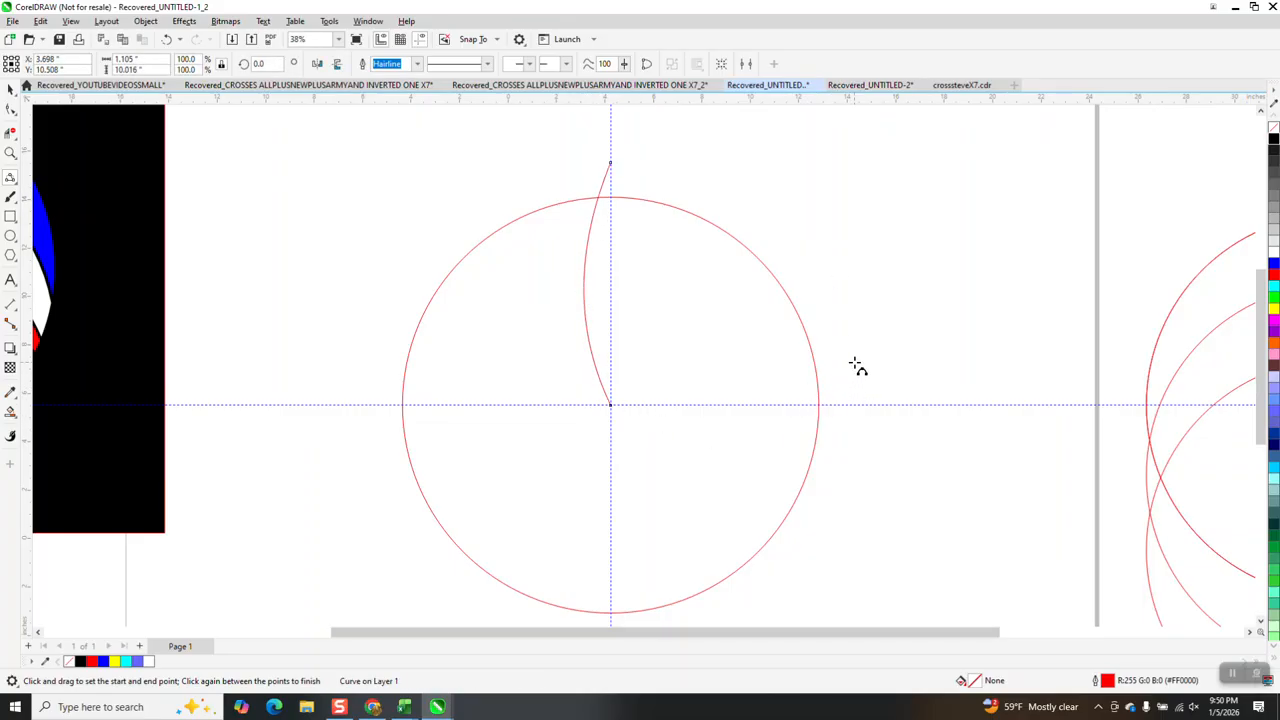
Make a copy of the curve rotated by -120 degrees around its end at the circle's centre
click(10, 88)
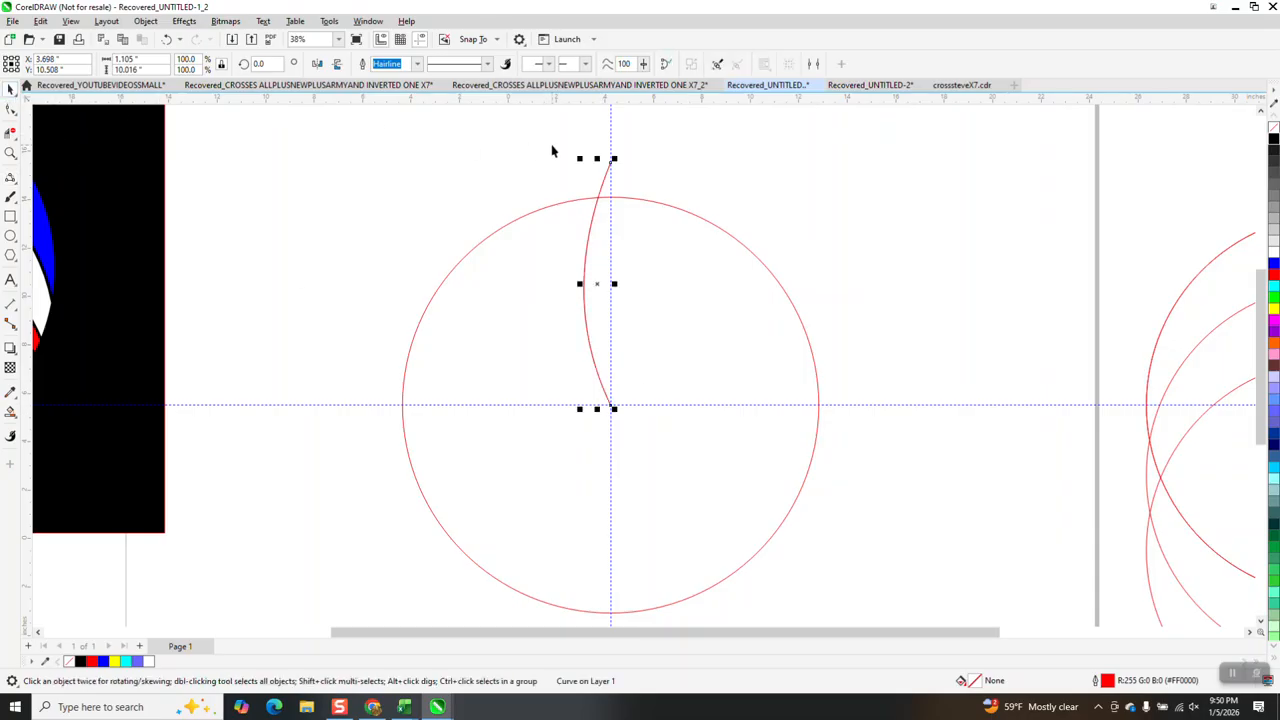
click(589, 284)
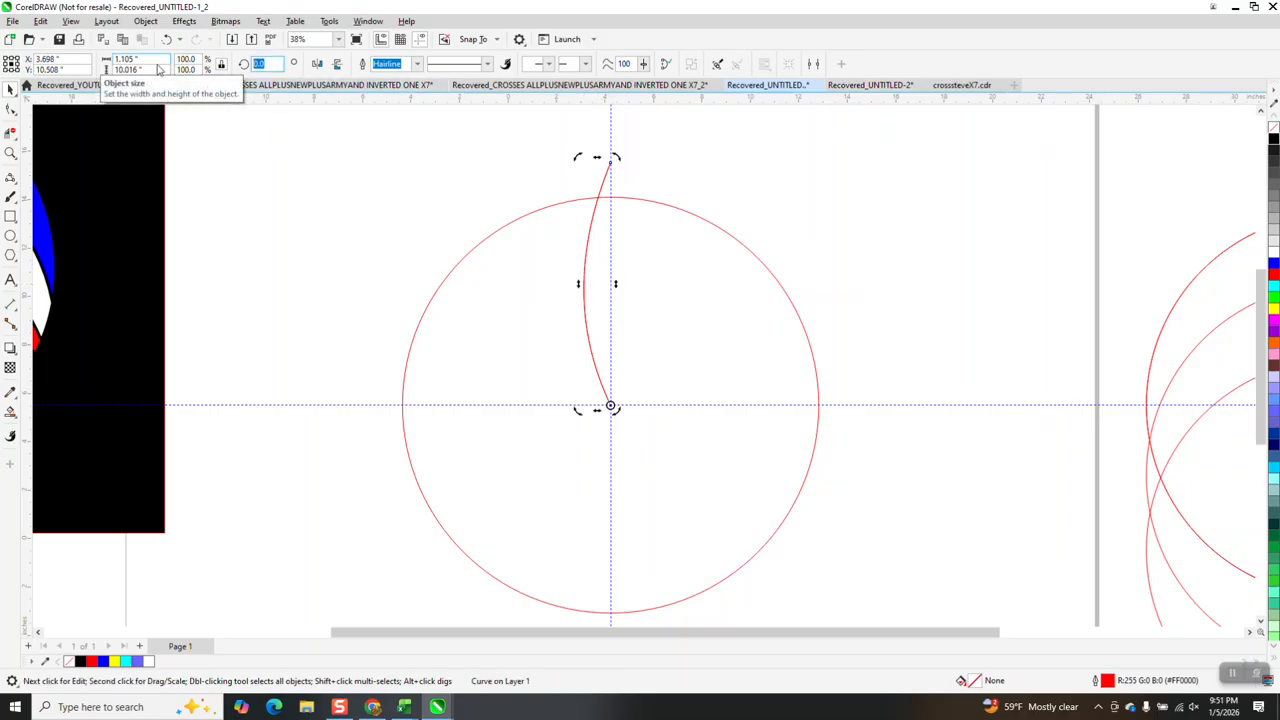
text(-120)
key(Return)
scroll(726, 269, down, 1)
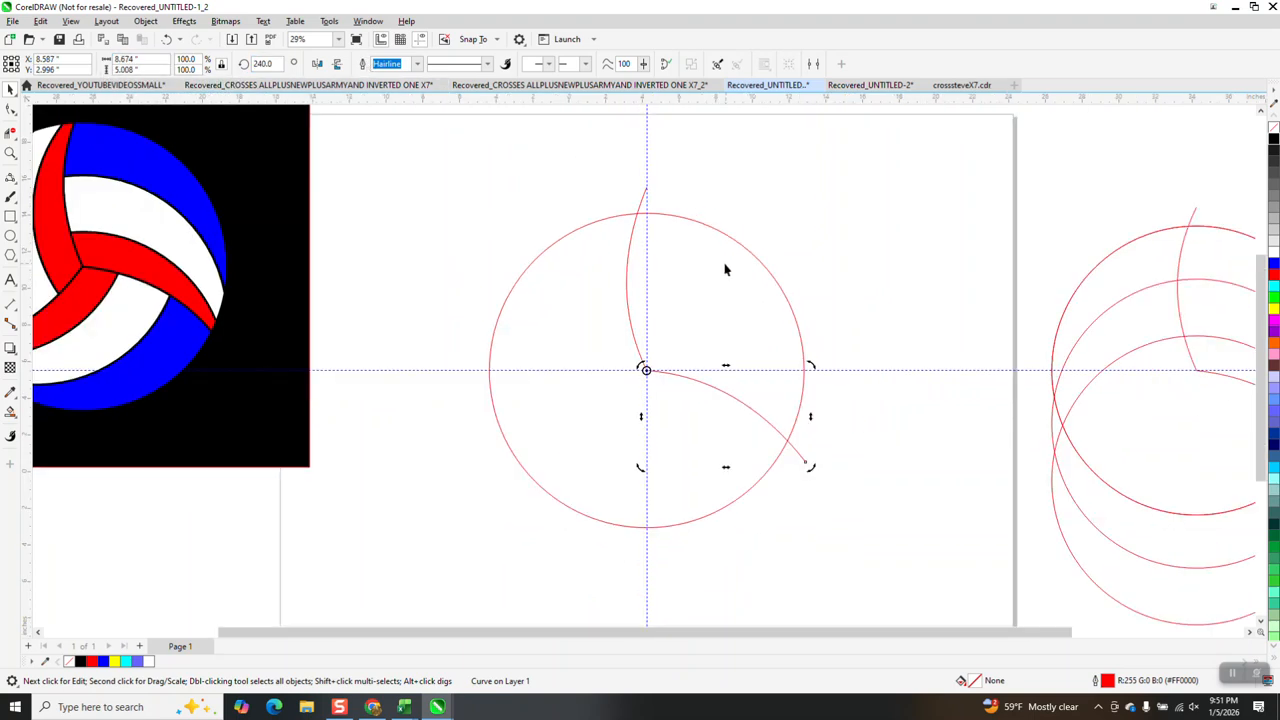
scroll(716, 253, down, 1)
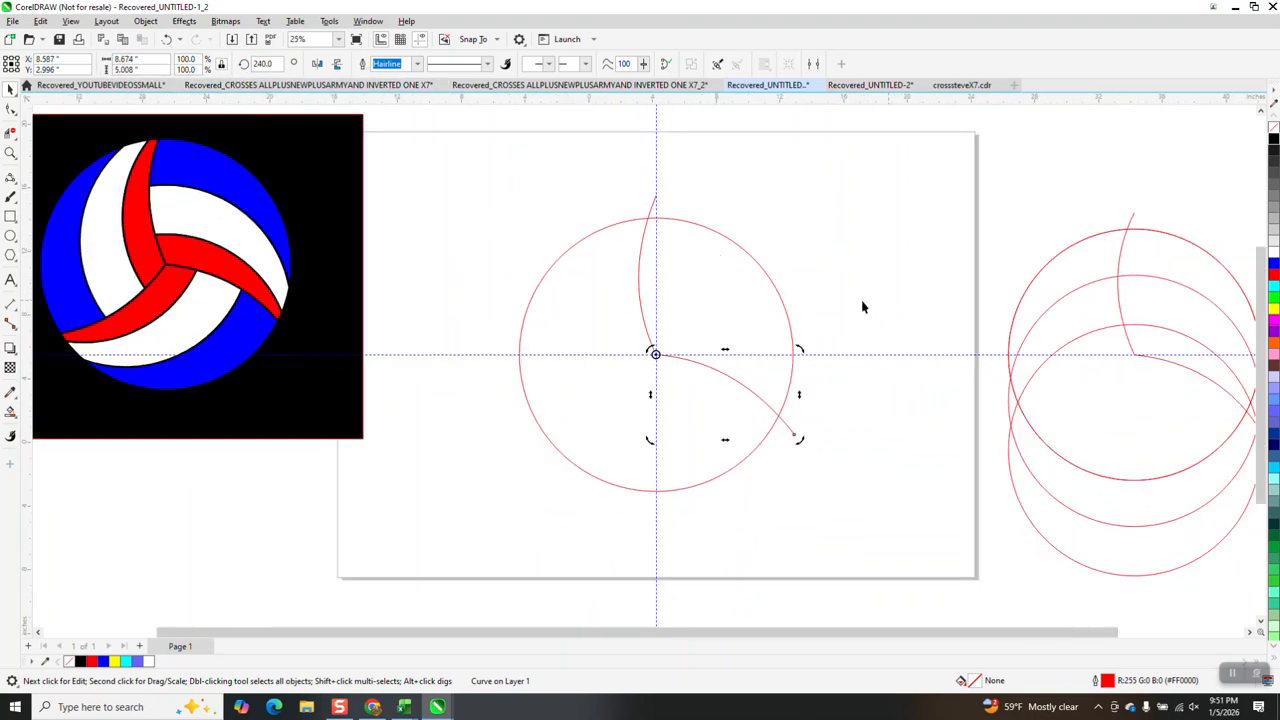
Place a copy of the circle about 6.3 inches straight below the original along the vertical guideline
click(765, 275)
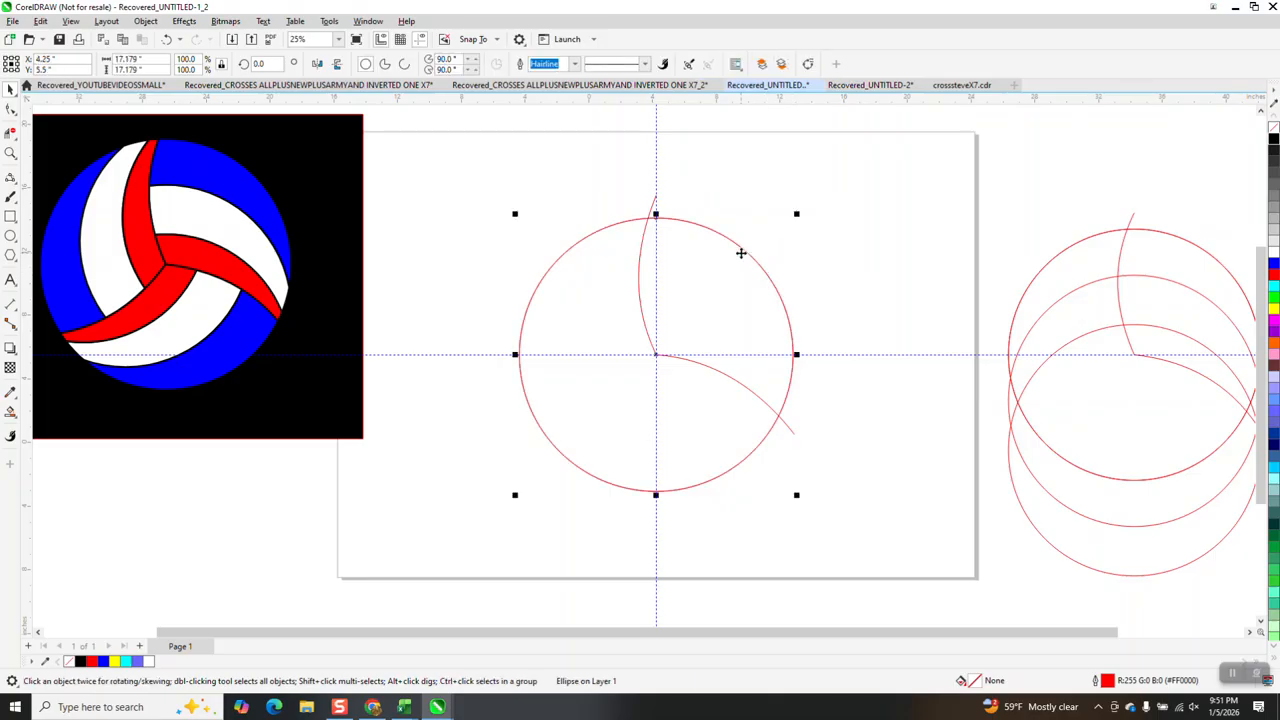
key(ctrl+d)
key(ctrl+z)
drag(657, 354, 661, 462)
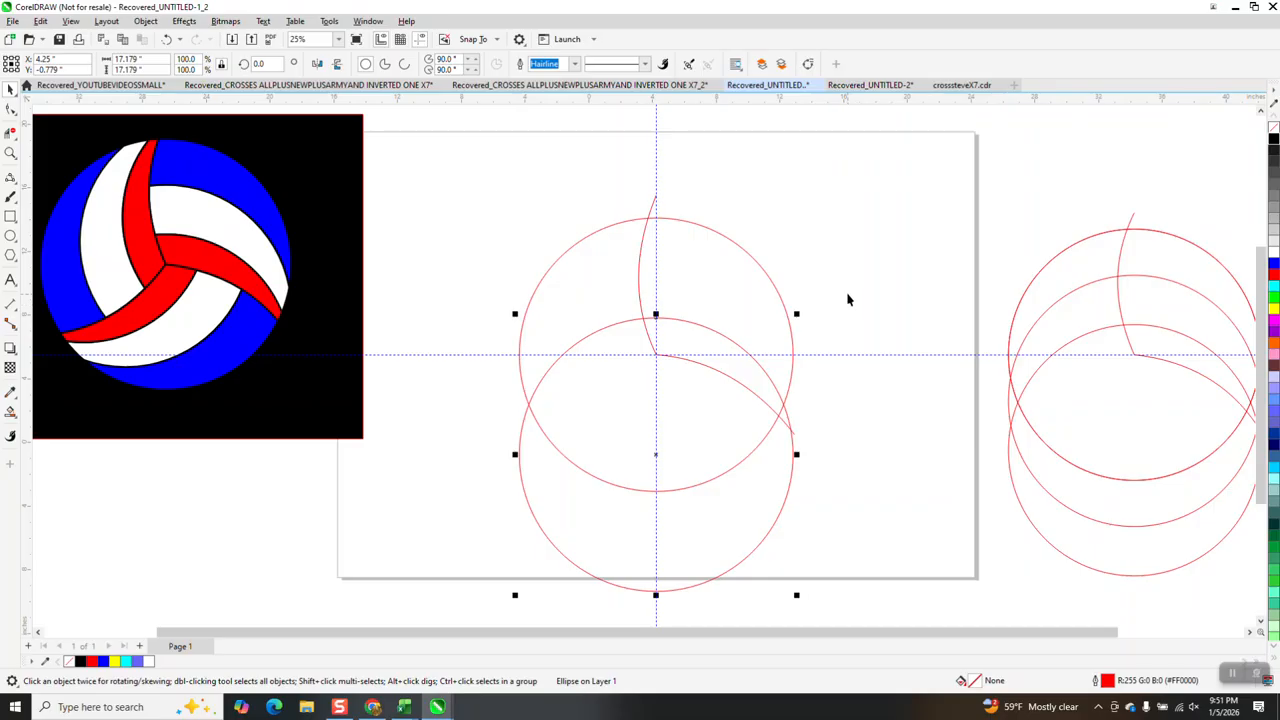
Blend the two circles with a single intermediate step
click(767, 360)
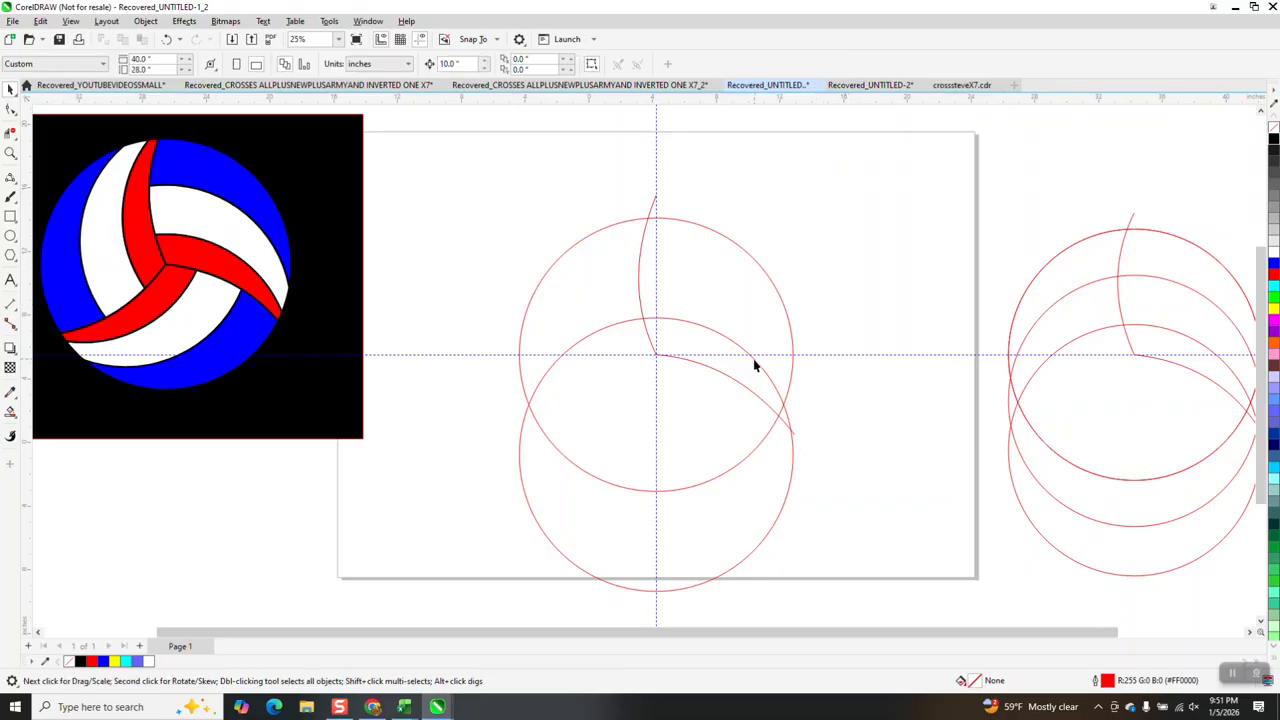
click(756, 368)
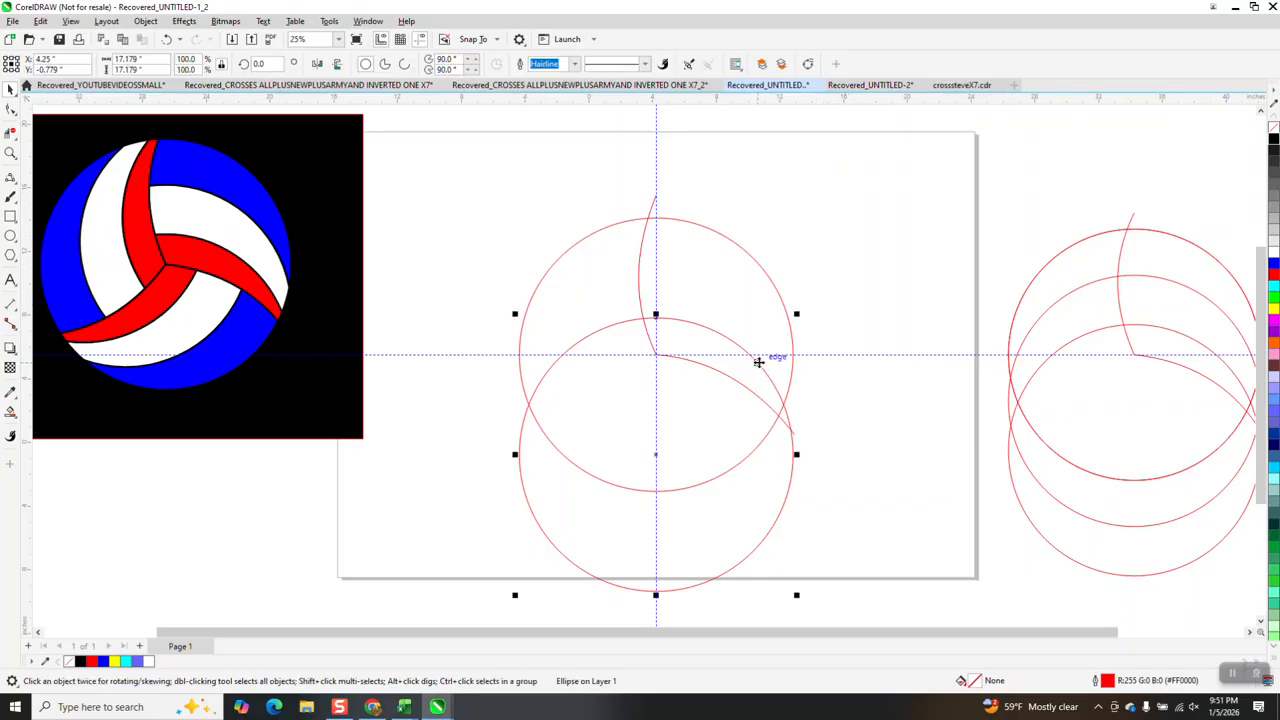
shift+click(775, 292)
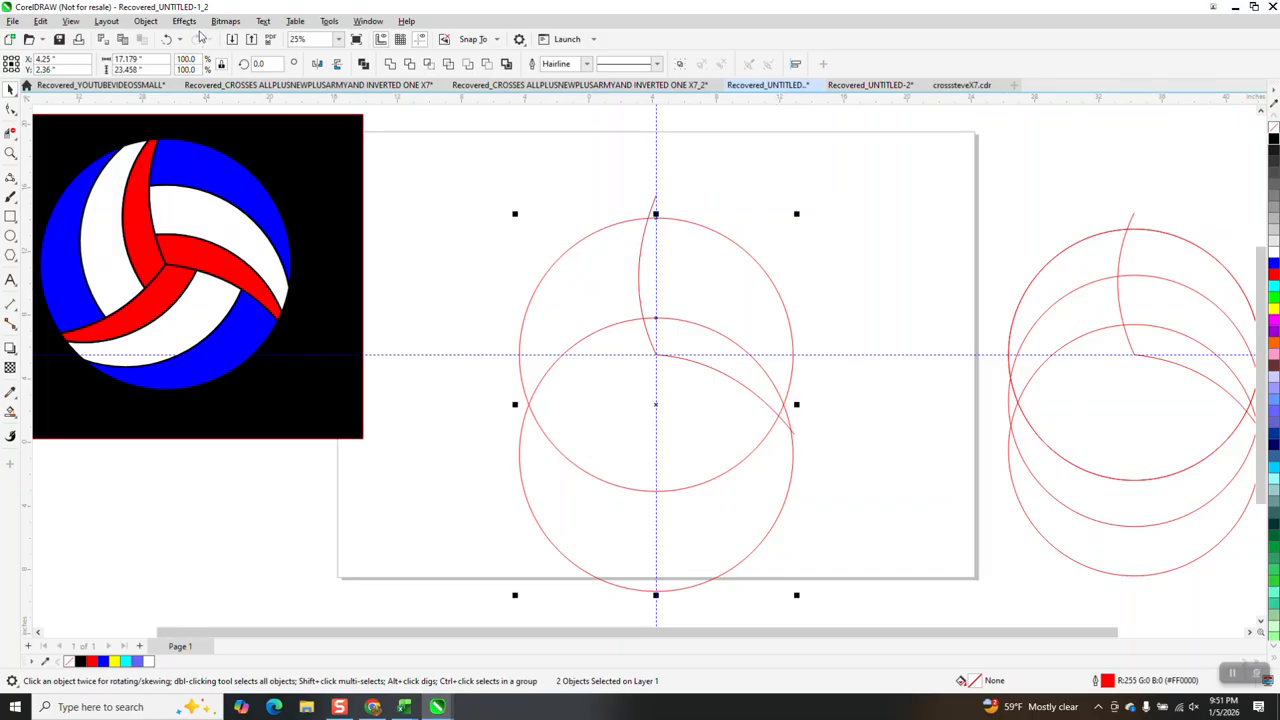
click(184, 21)
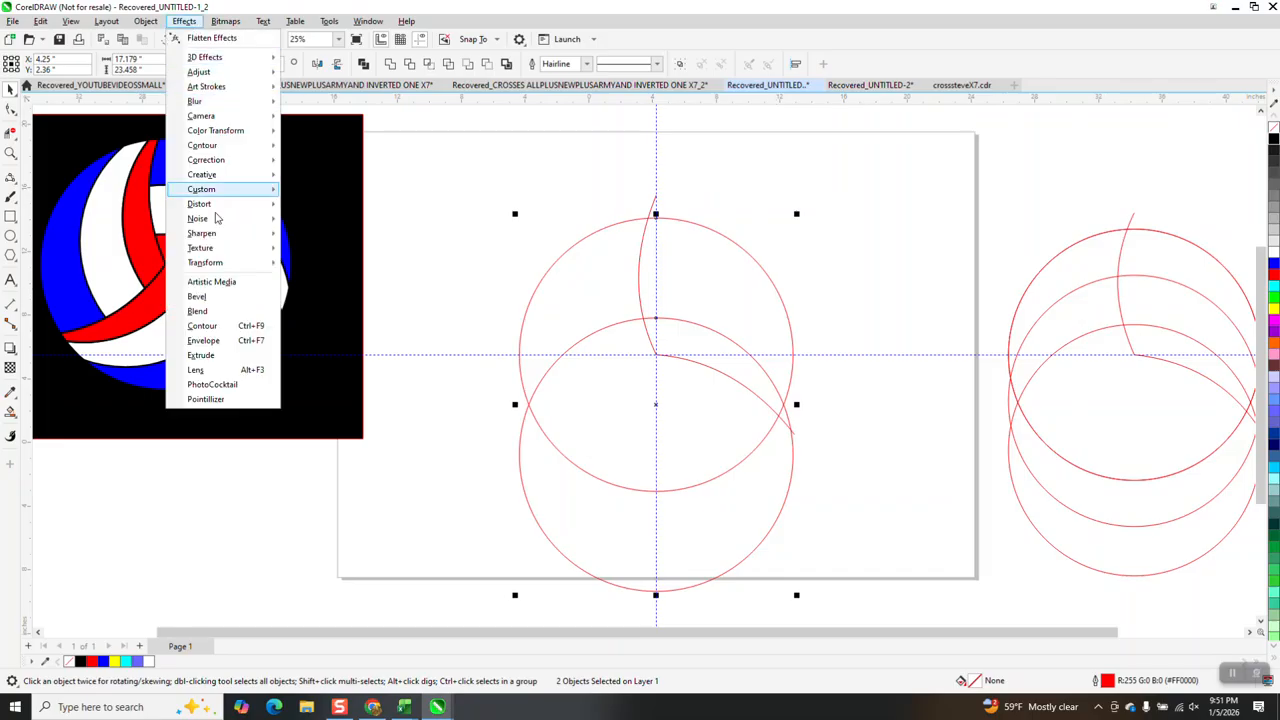
click(215, 314)
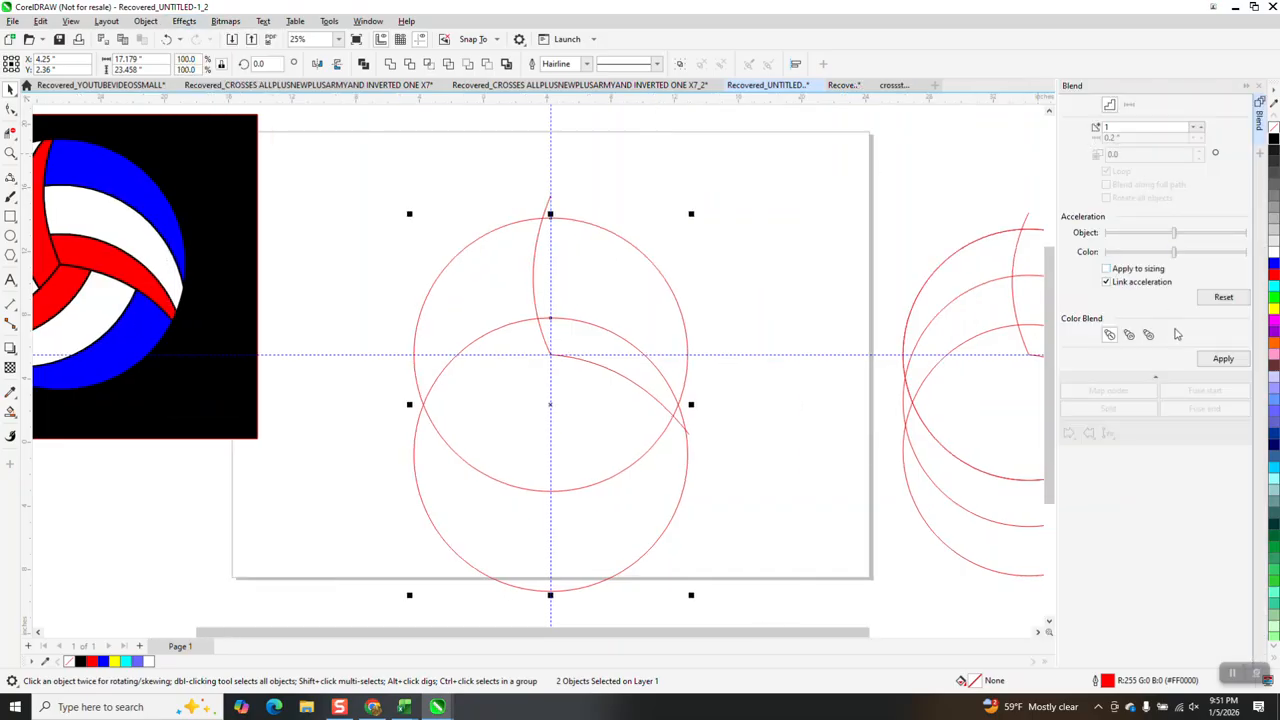
click(1223, 358)
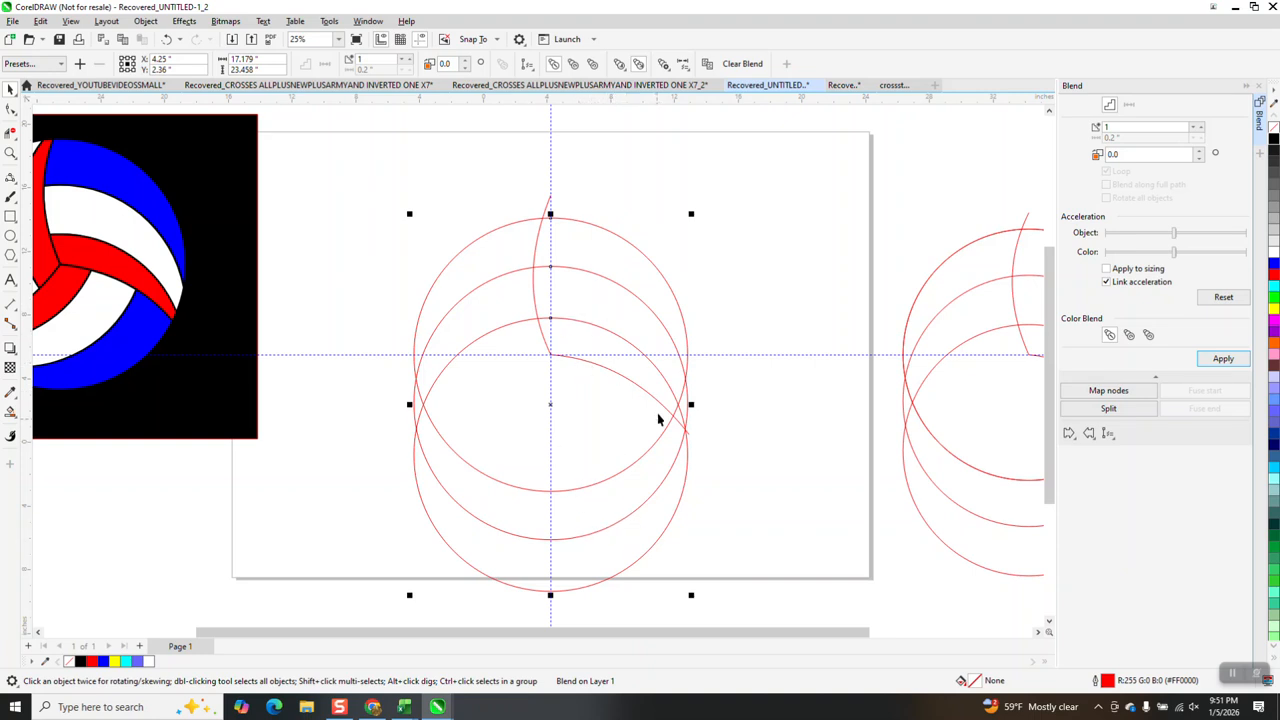
Select the blended circles and both curves in the middle of the page and group them
click(16, 421)
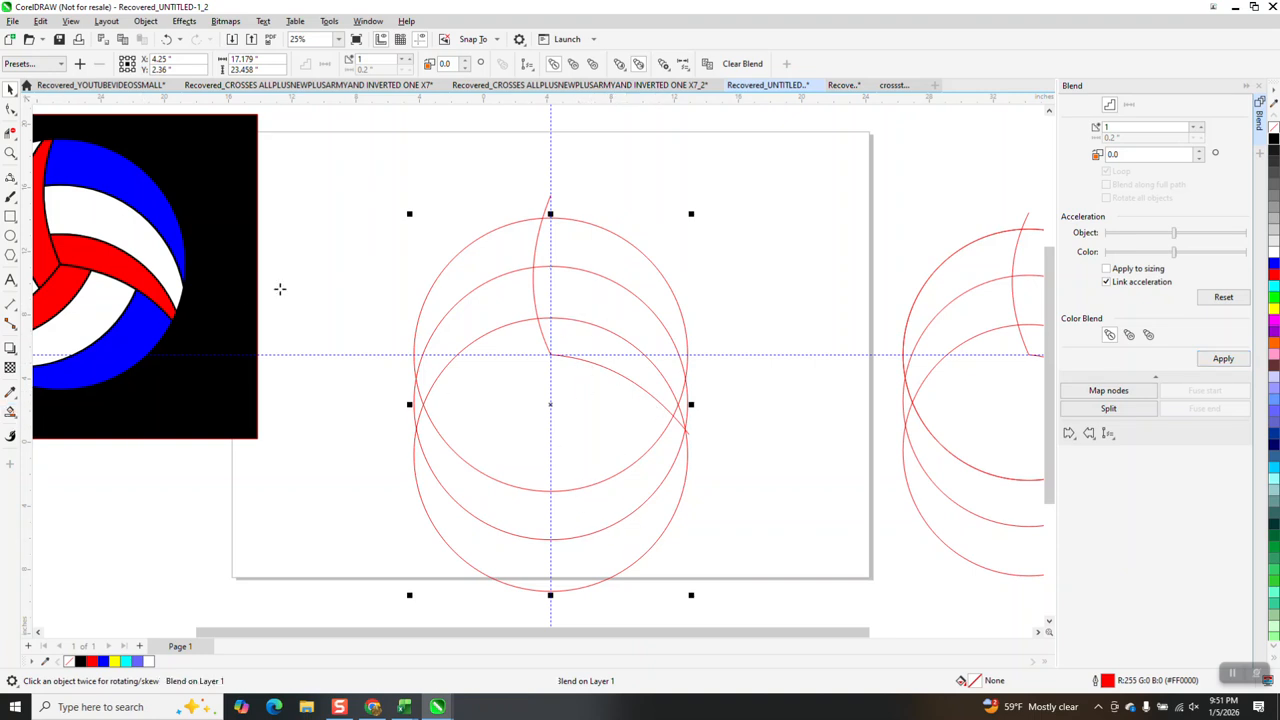
scroll(280, 286, down, 1)
key(space)
drag(343, 171, 737, 563)
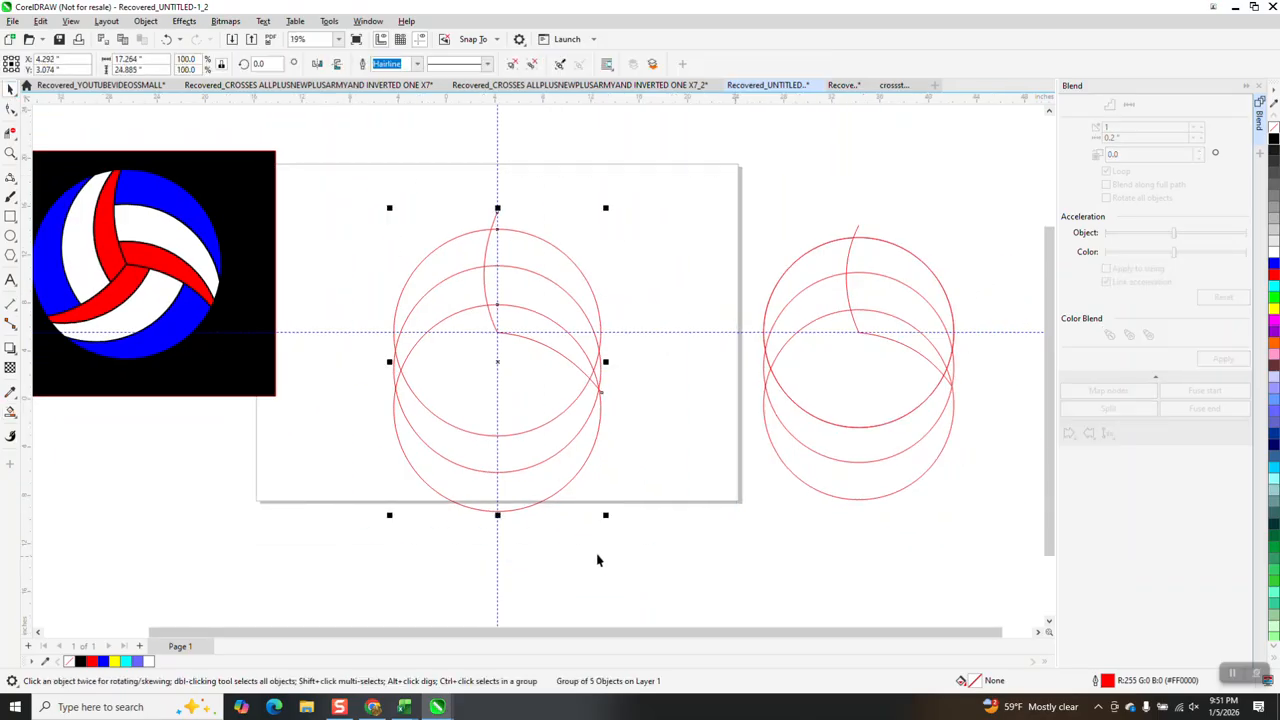
Smart-fill the three bands between the two curves inside the upper circle with light blue (#6666FF) and no outline
click(11, 412)
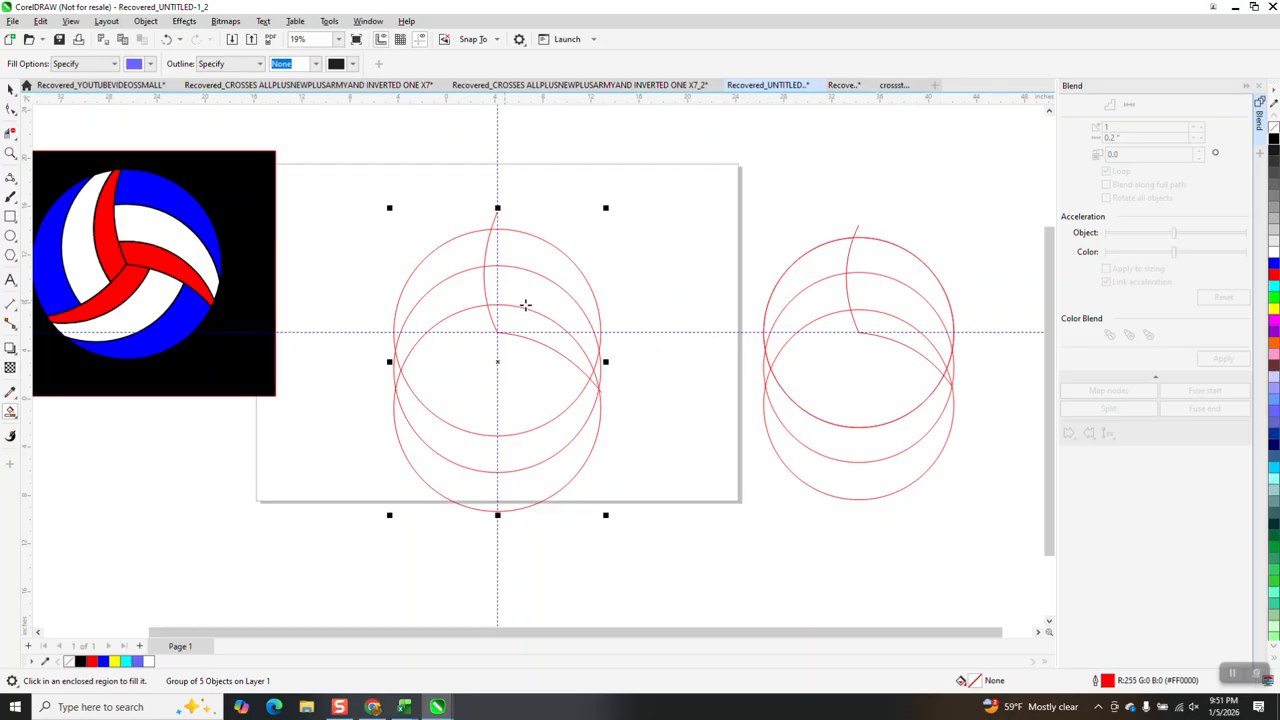
click(546, 340)
click(549, 302)
click(549, 281)
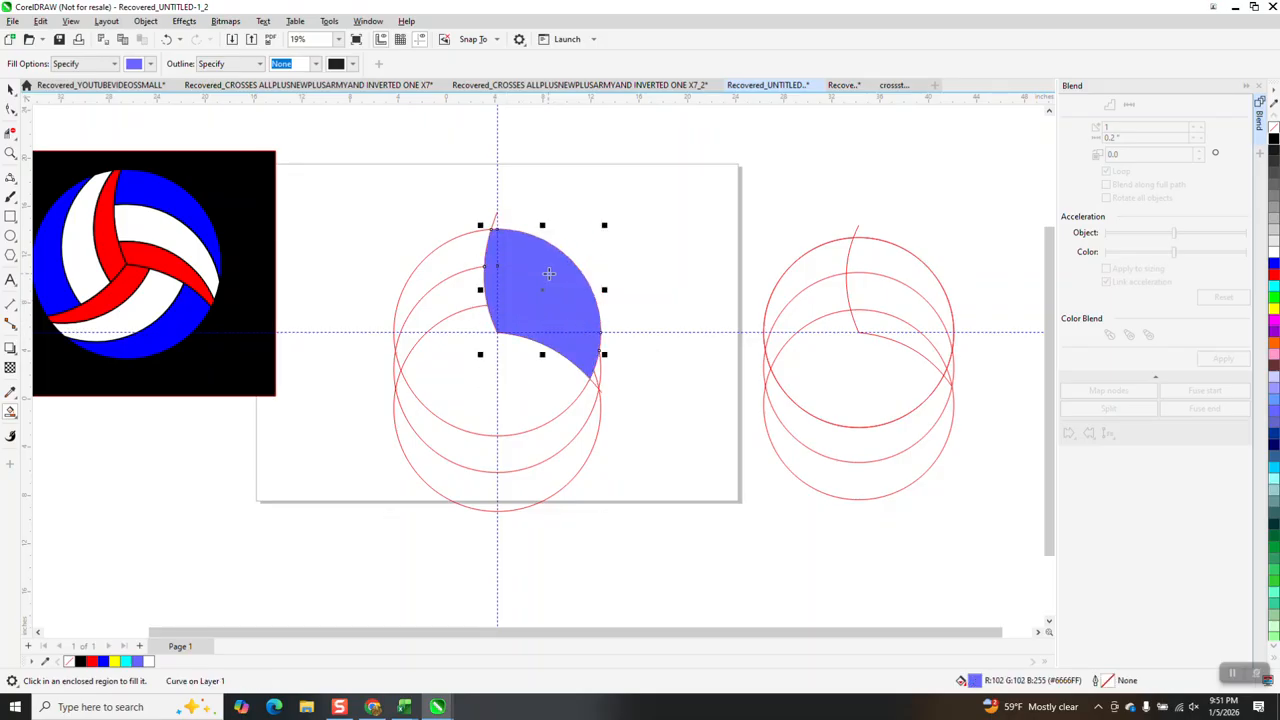
Move the grouped construction lines 30 inches to the right, away from the filled bands
click(11, 89)
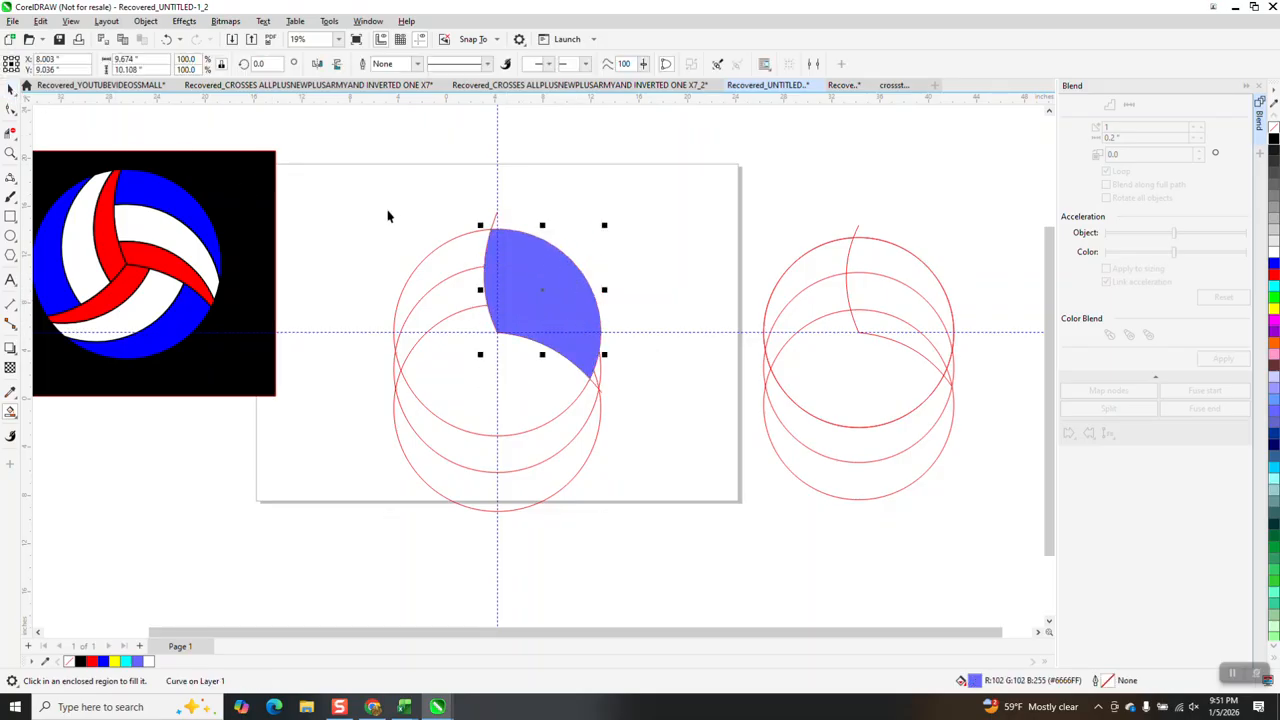
click(445, 318)
key(shift+Right)
key(shift+Right)
key(shift+Right)
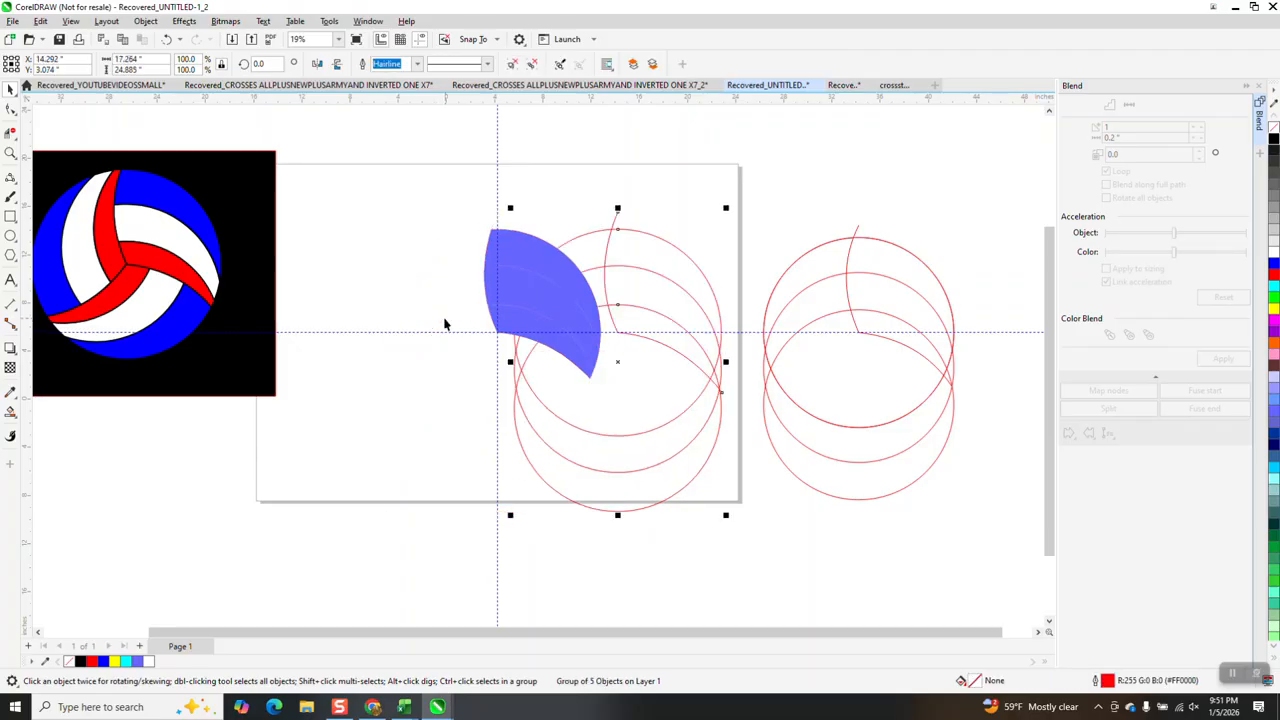
Give the three filled bands a black outline and group them
click(446, 205)
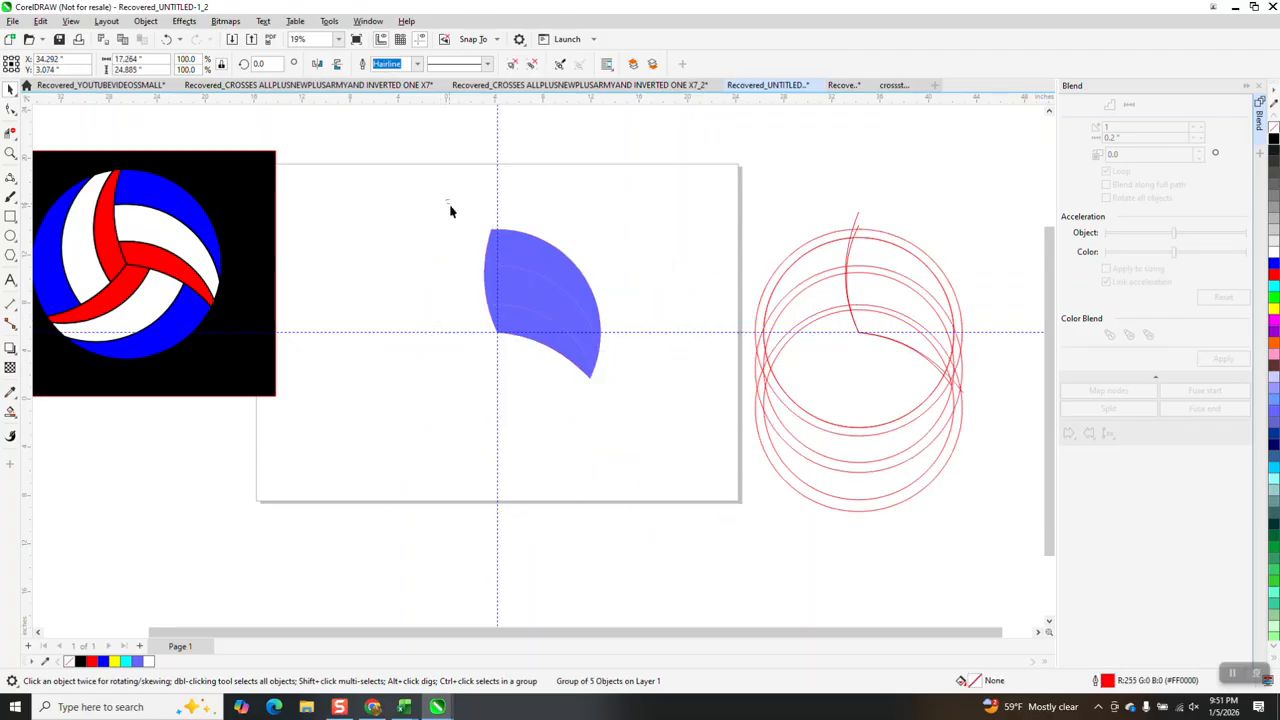
drag(679, 413, 680, 414)
right_click(1274, 140)
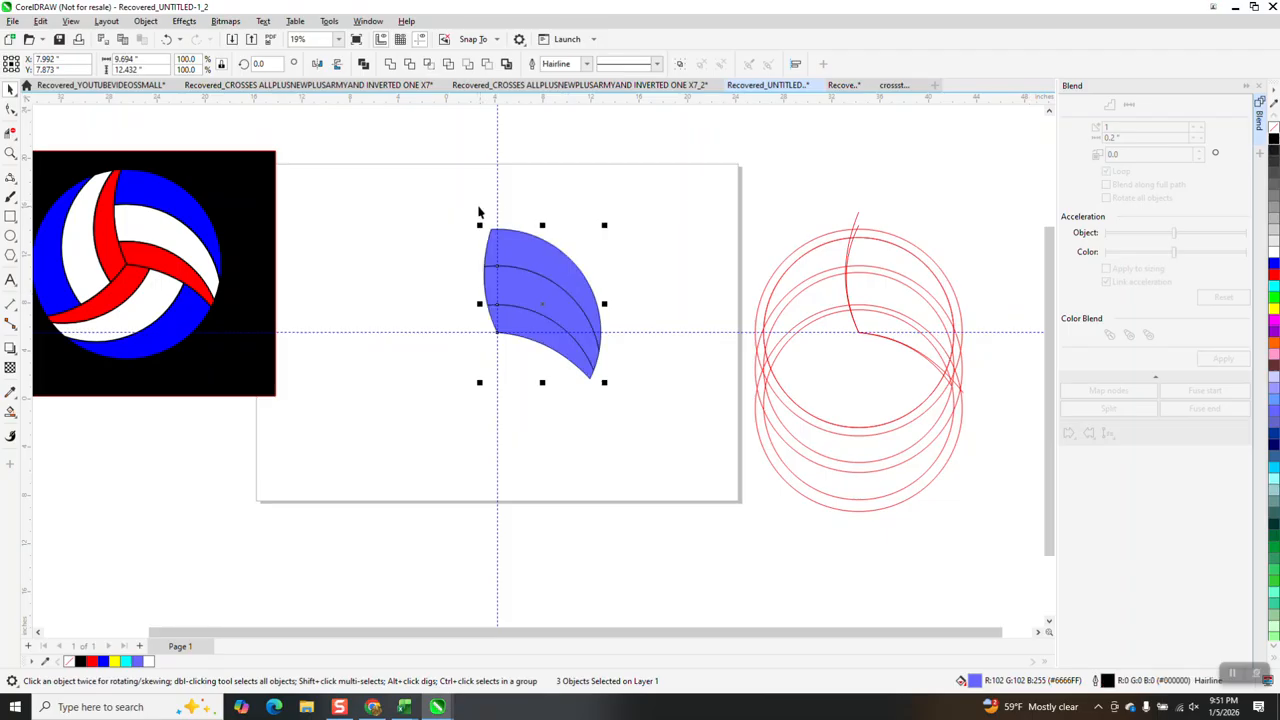
key(ctrl+g)
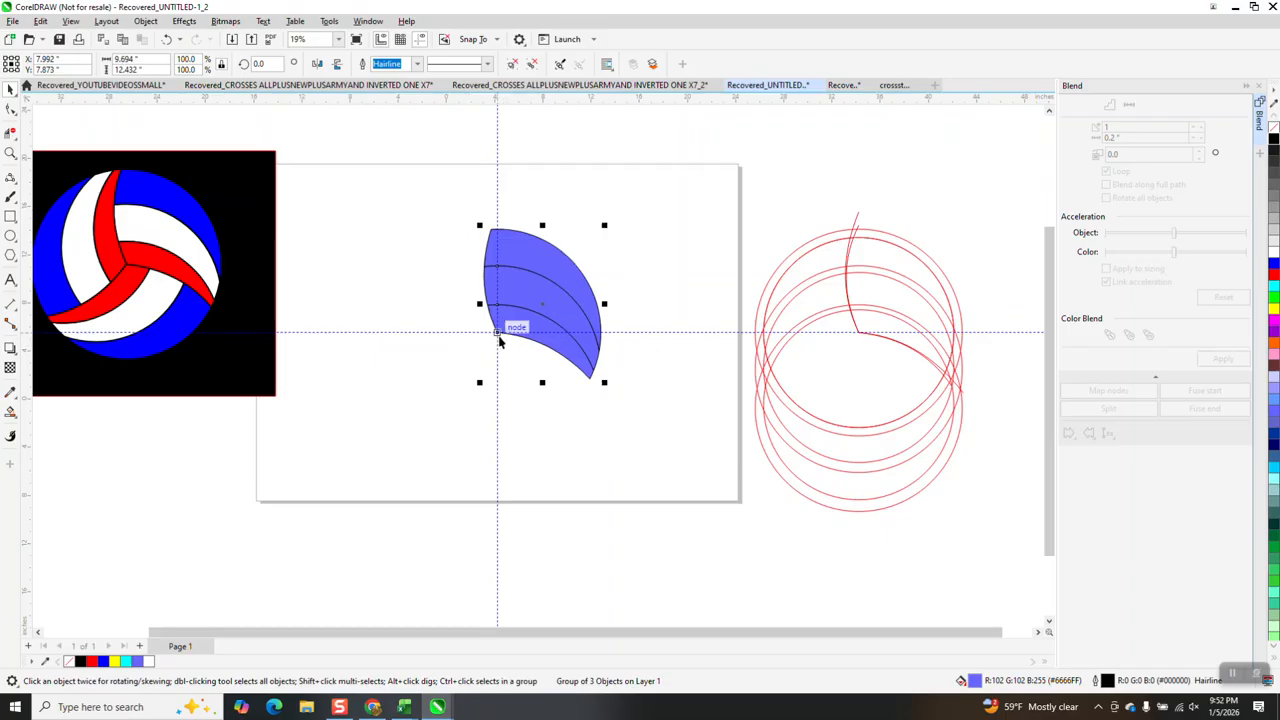
Create two copies of the grouped panel, each rotated a further 120 degrees around its corner at the guideline crossing
click(527, 316)
click(258, 63)
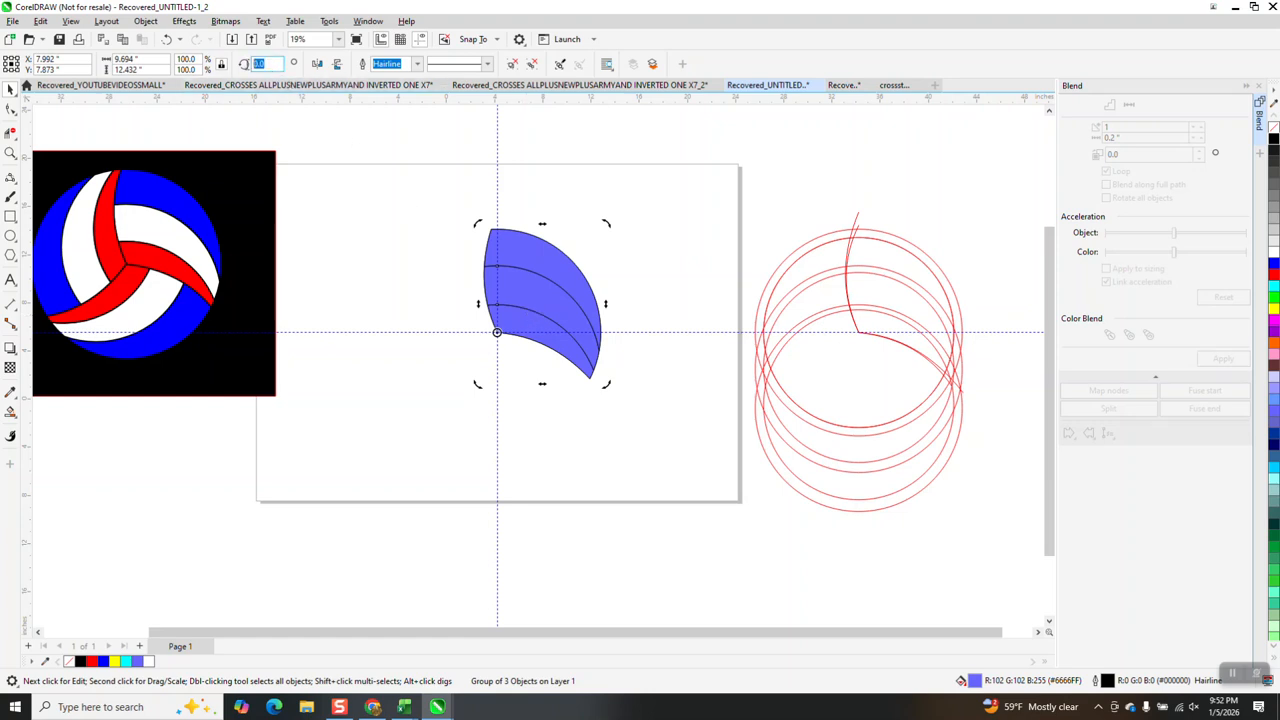
text(120)
key(Return)
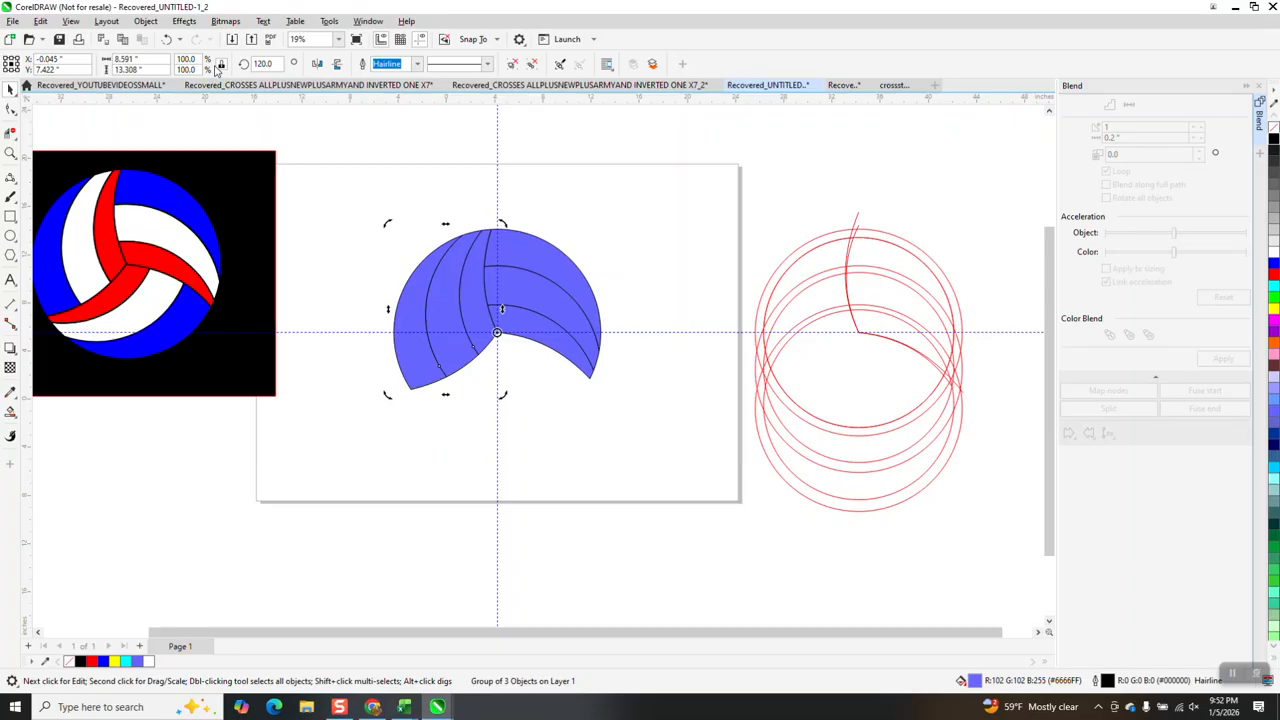
key(ctrl+r)
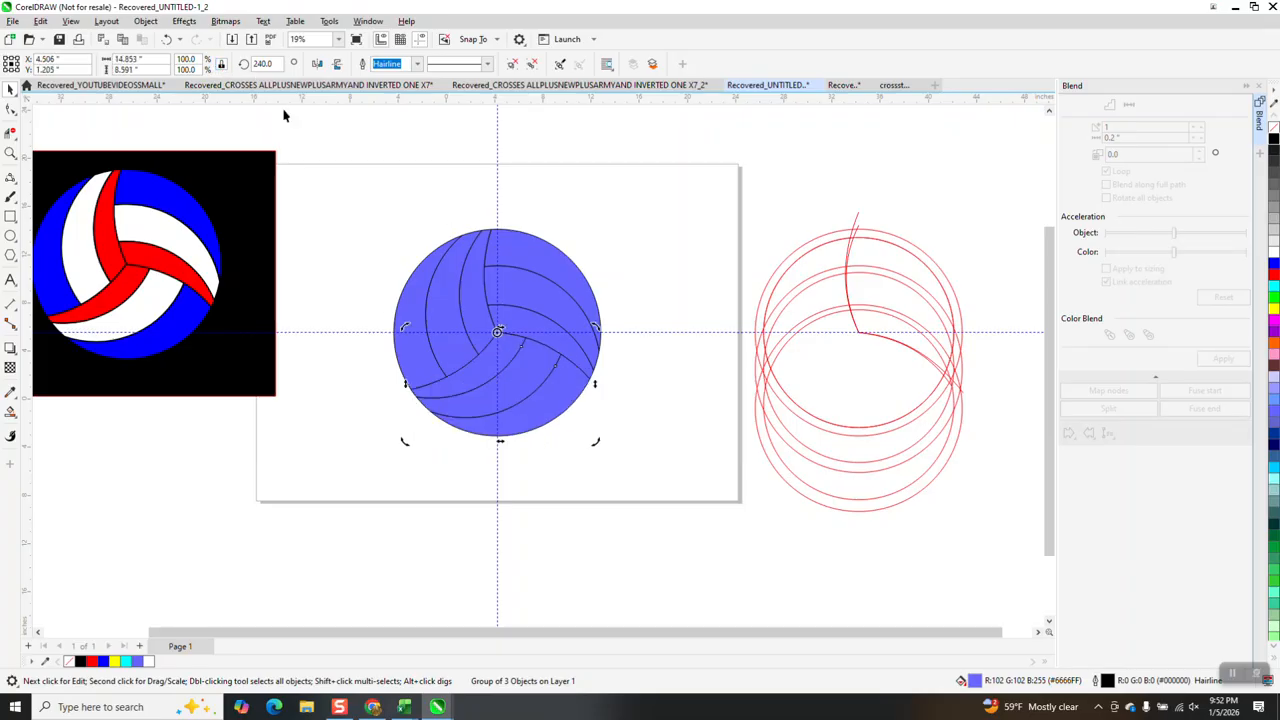
Undo both rotated copies of the panel and clear the selection
key(Escape)
key(ctrl+z)
key(ctrl+z)
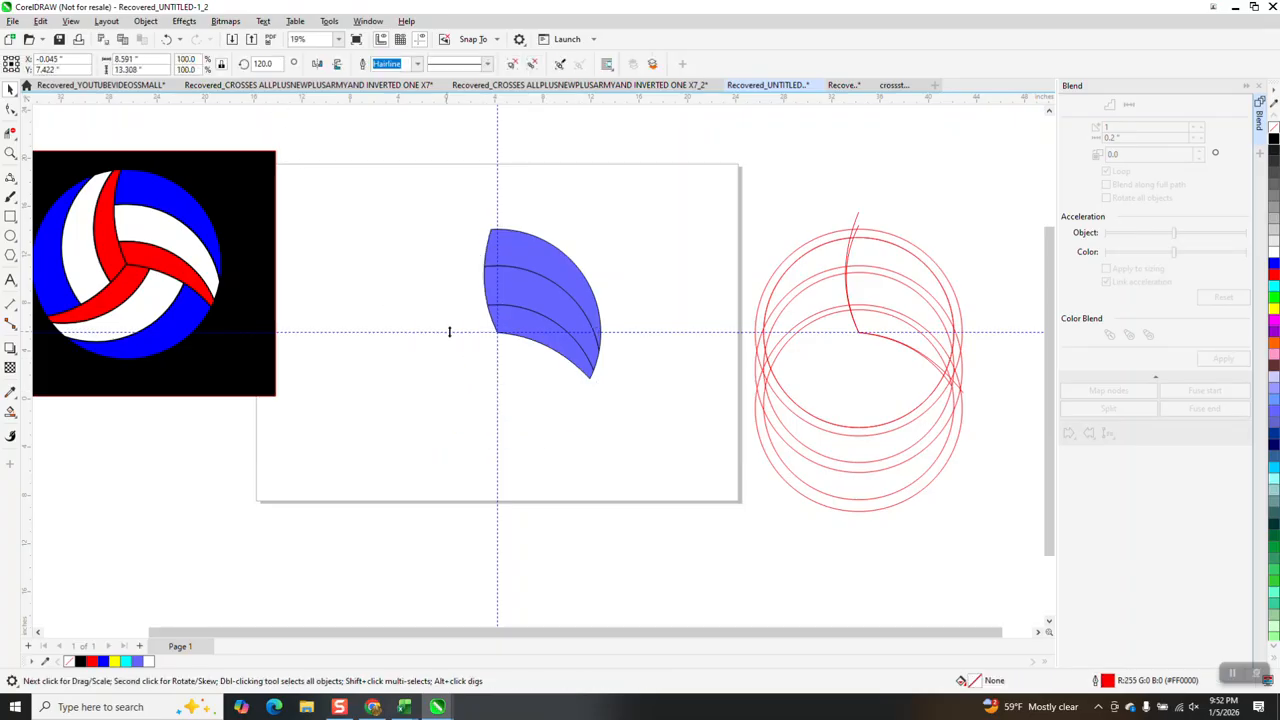
key(Escape)
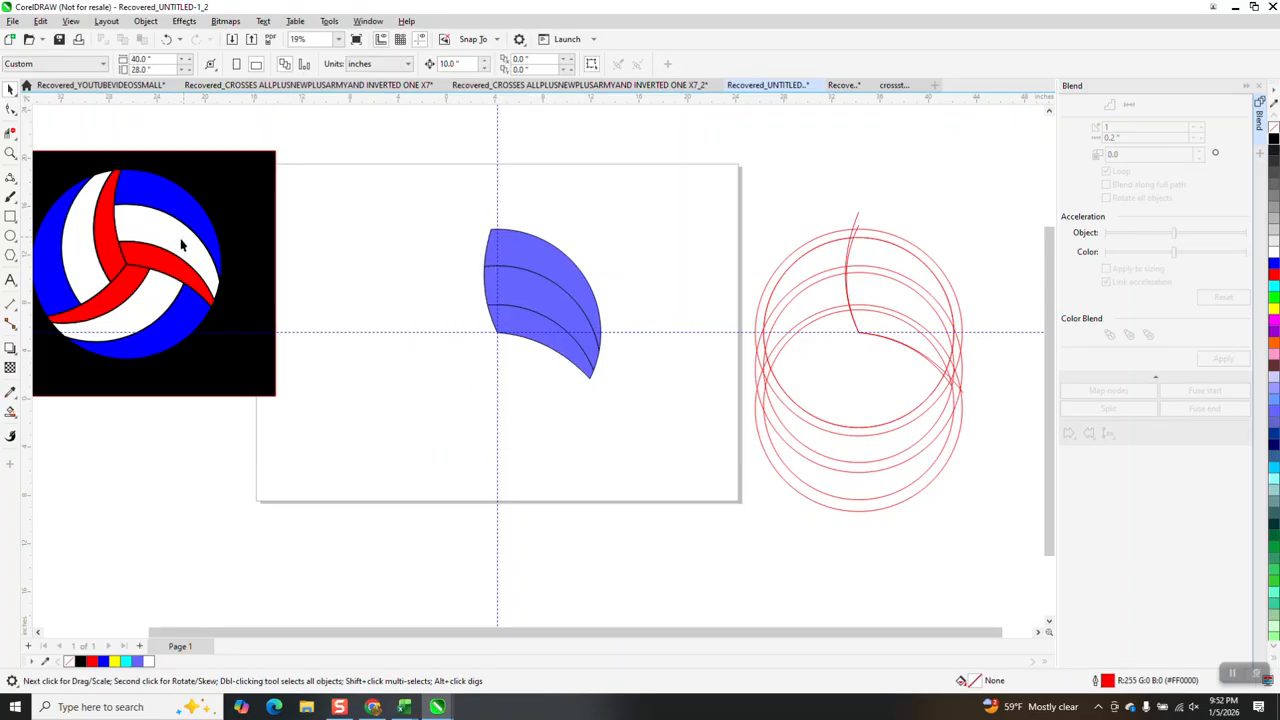
Shift the black background rectangle slightly to the right and ungroup the three-band panel at the guideline crossing
click(521, 252)
mouse_move(236, 245)
mouse_down()
mouse_move(357, 286)
mouse_move(338, 258)
mouse_move(397, 314)
mouse_move(257, 231)
mouse_up()
drag(460, 210, 678, 414)
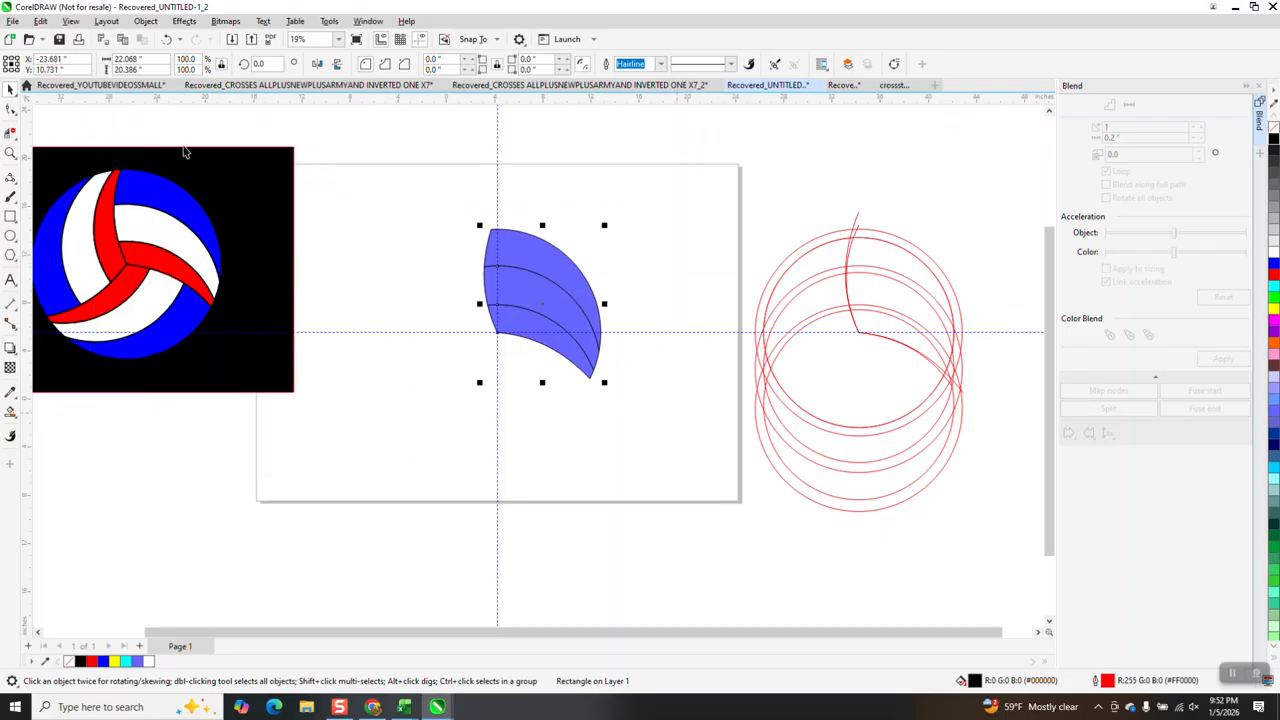
click(145, 21)
mouse_move(168, 248)
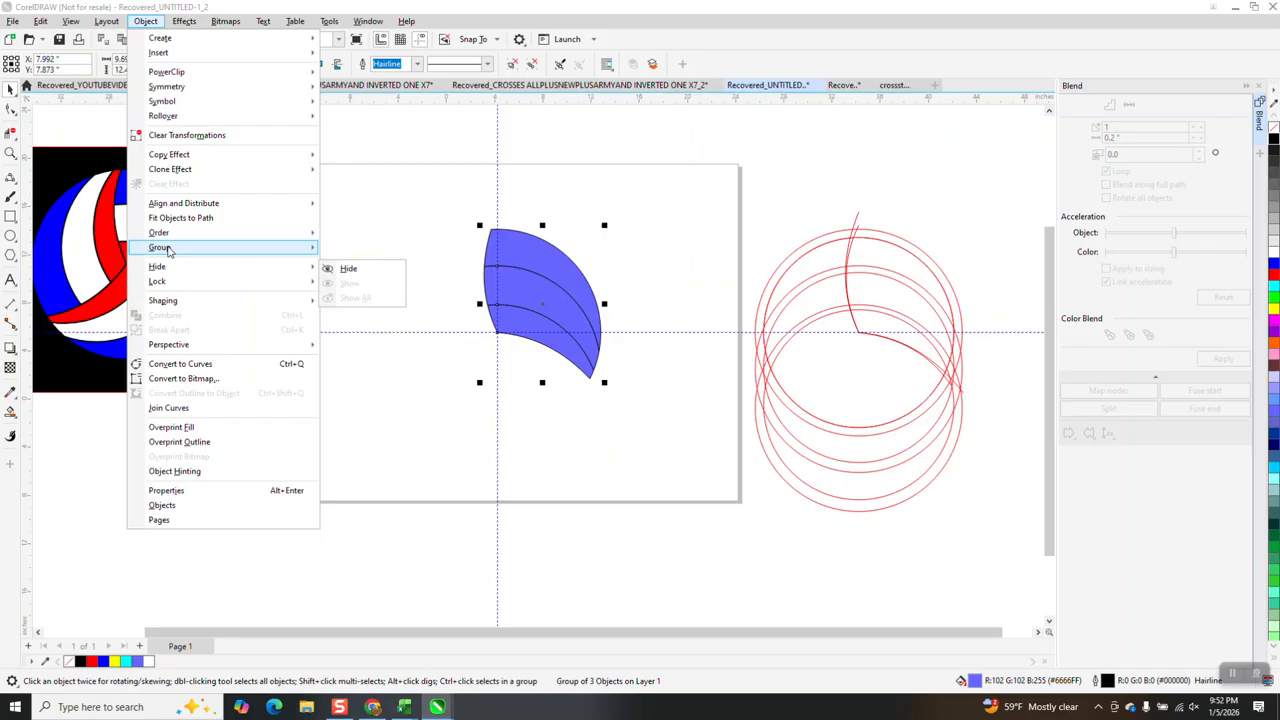
click(333, 262)
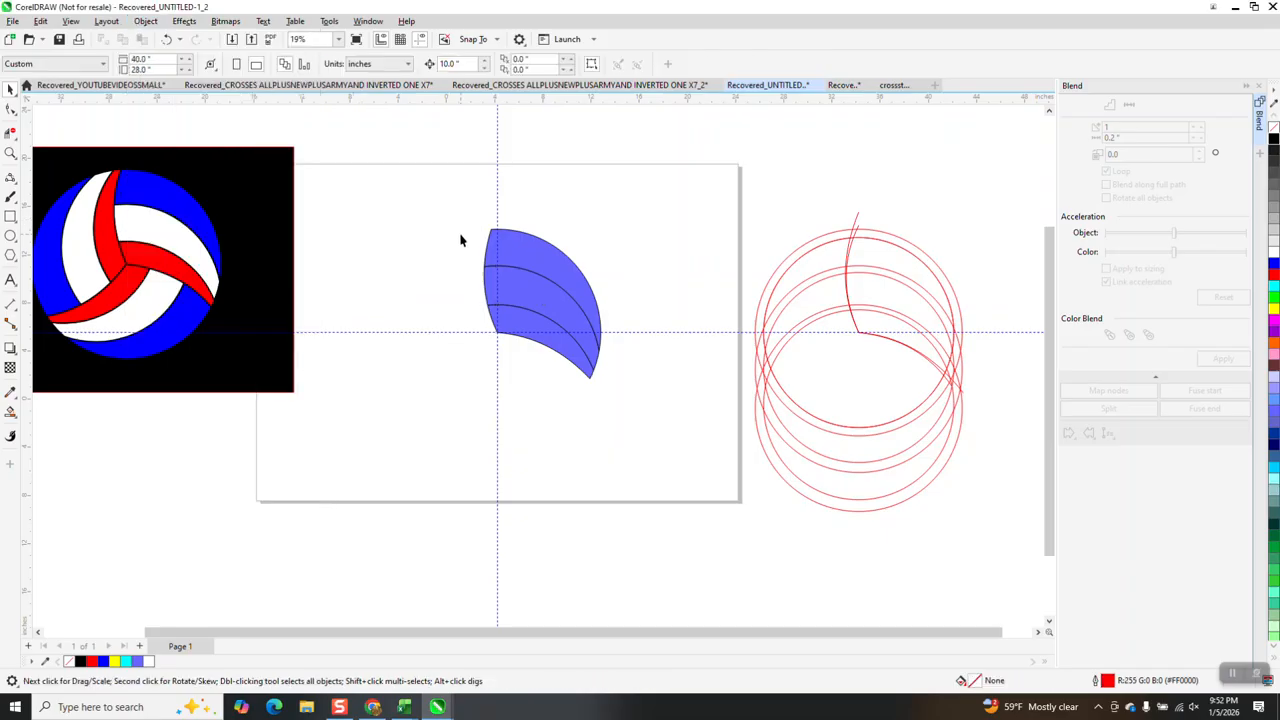
Fill the panel's middle band with red and its lowest band with green
click(520, 249)
click(616, 238)
click(552, 300)
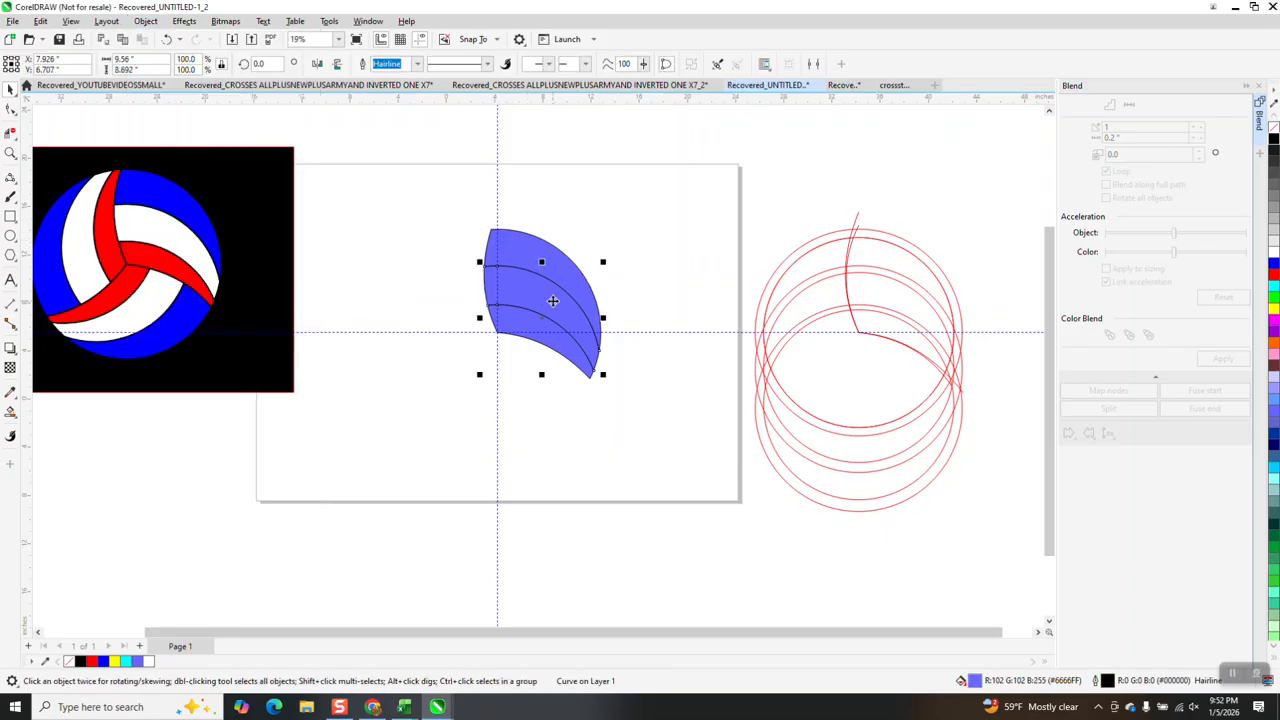
click(1273, 277)
click(688, 297)
click(568, 340)
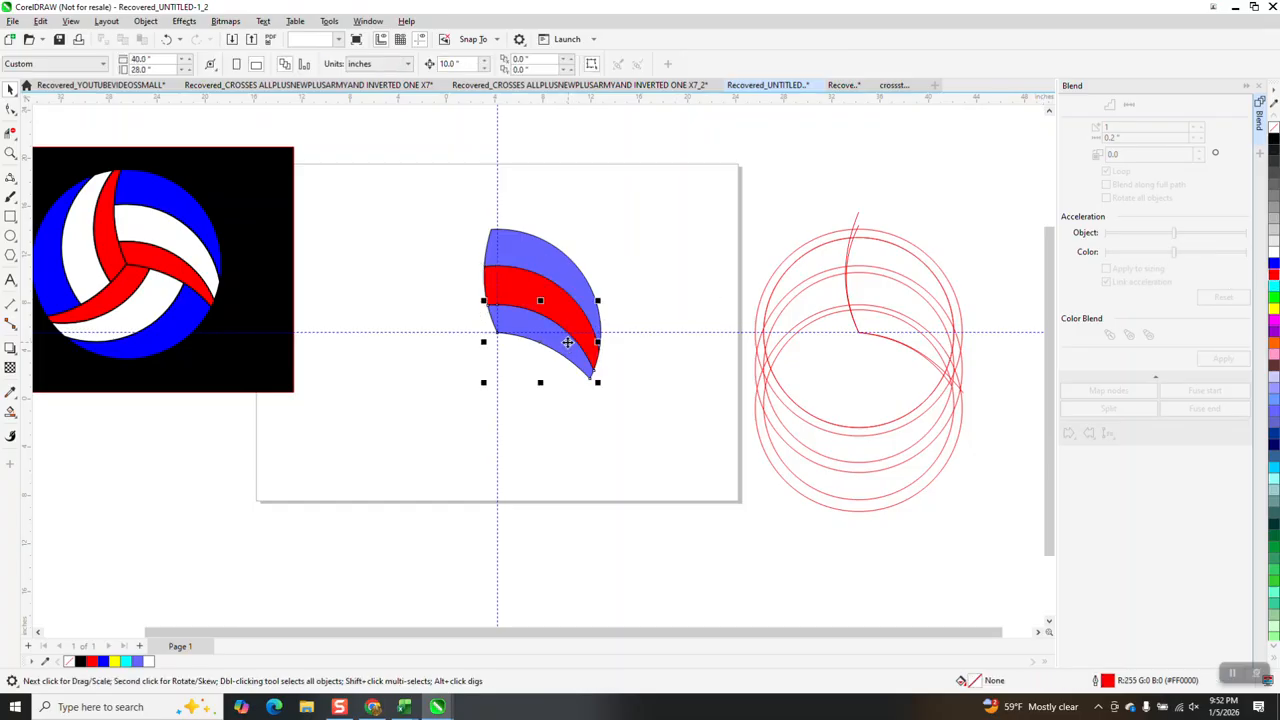
click(1273, 292)
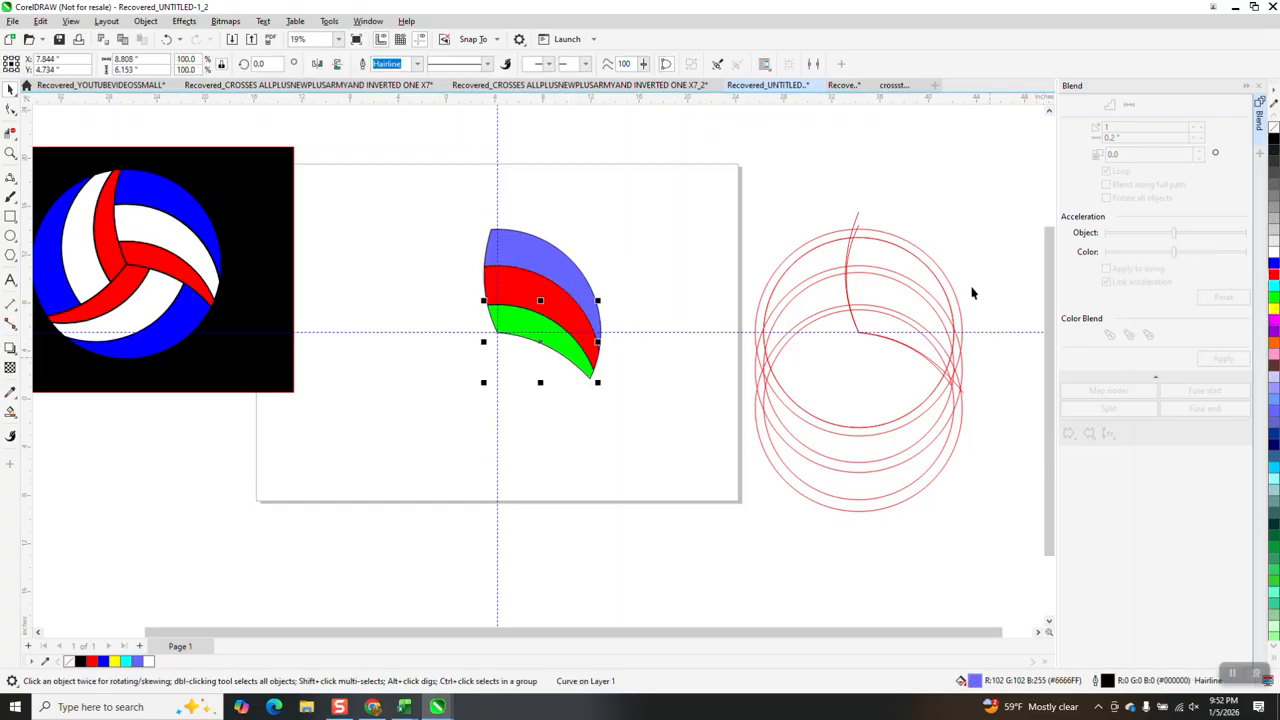
click(649, 258)
Group the three coloured bands and create two copies, each rotated a further 120 degrees around the panel's corner at the guideline crossing
drag(422, 196, 673, 421)
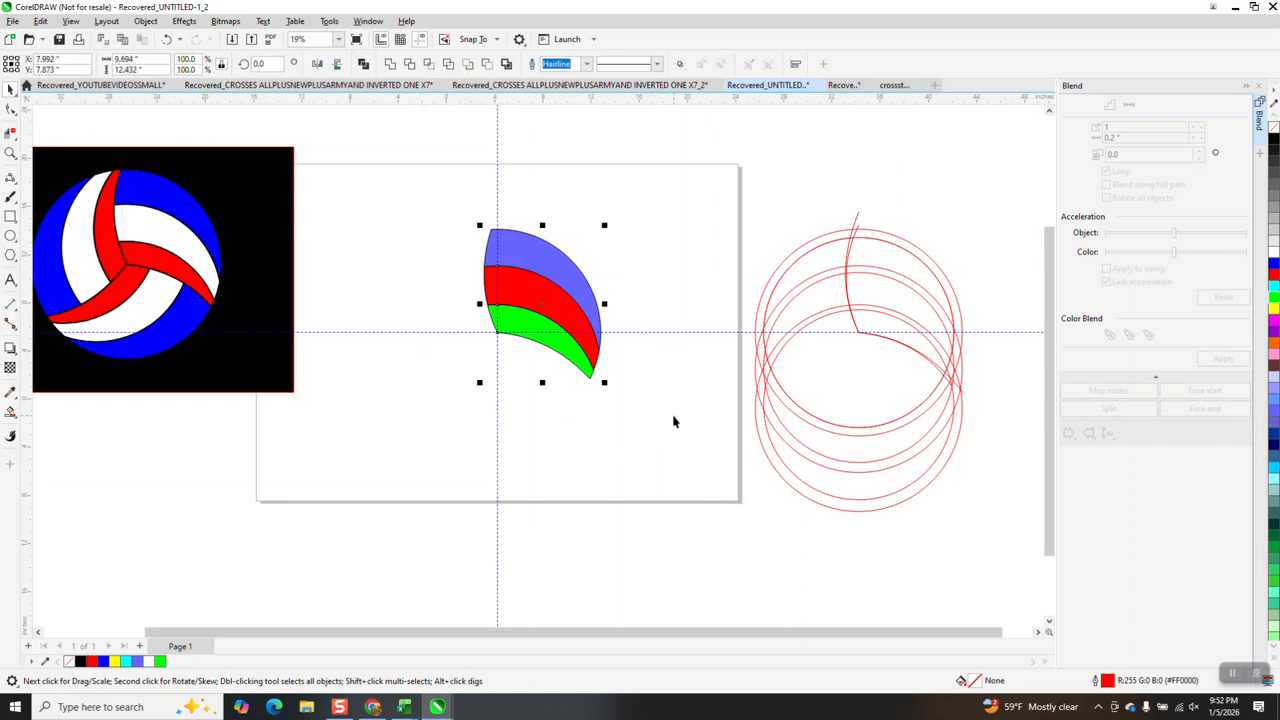
key(ctrl+g)
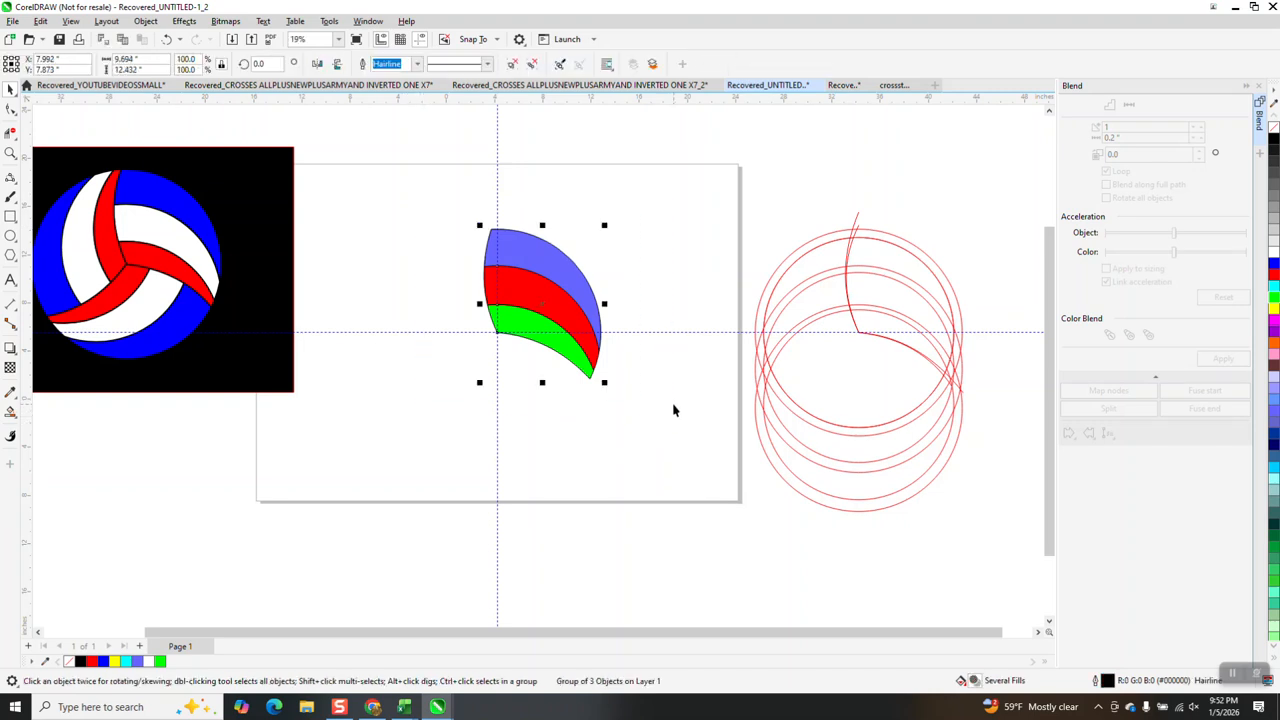
drag(735, 405, 1068, 293)
scroll(708, 379, down, 1)
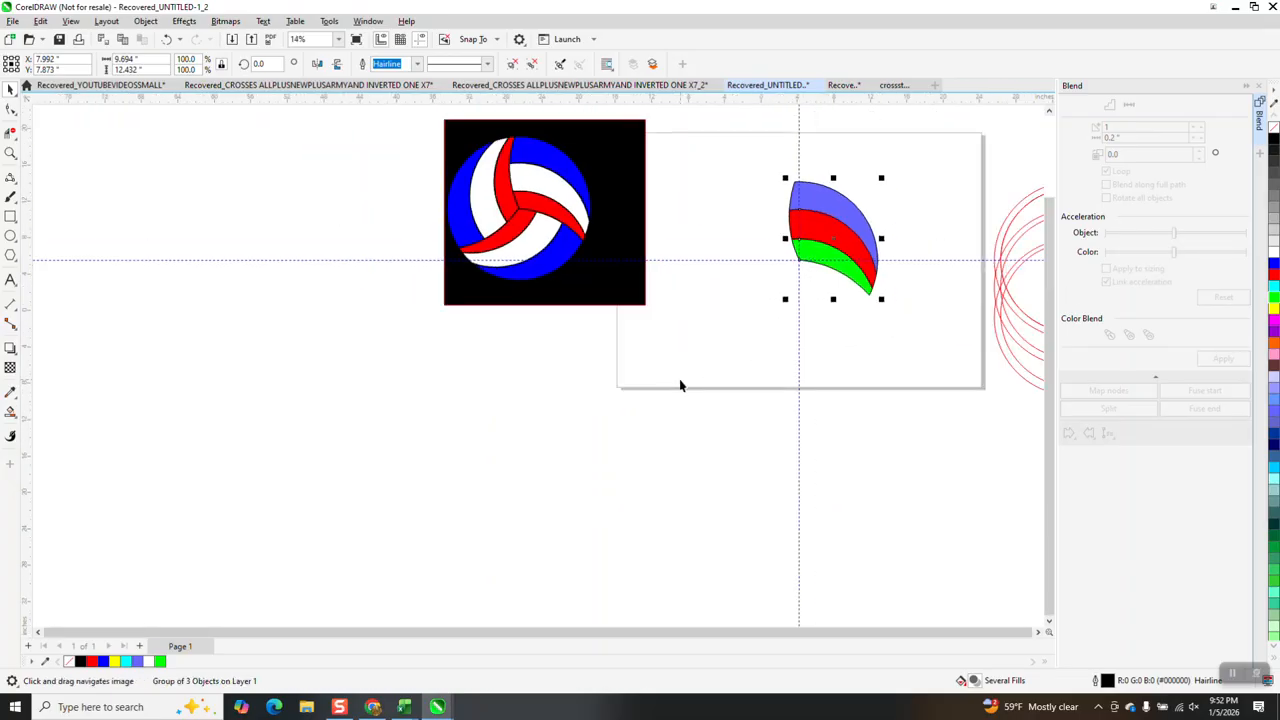
click(845, 245)
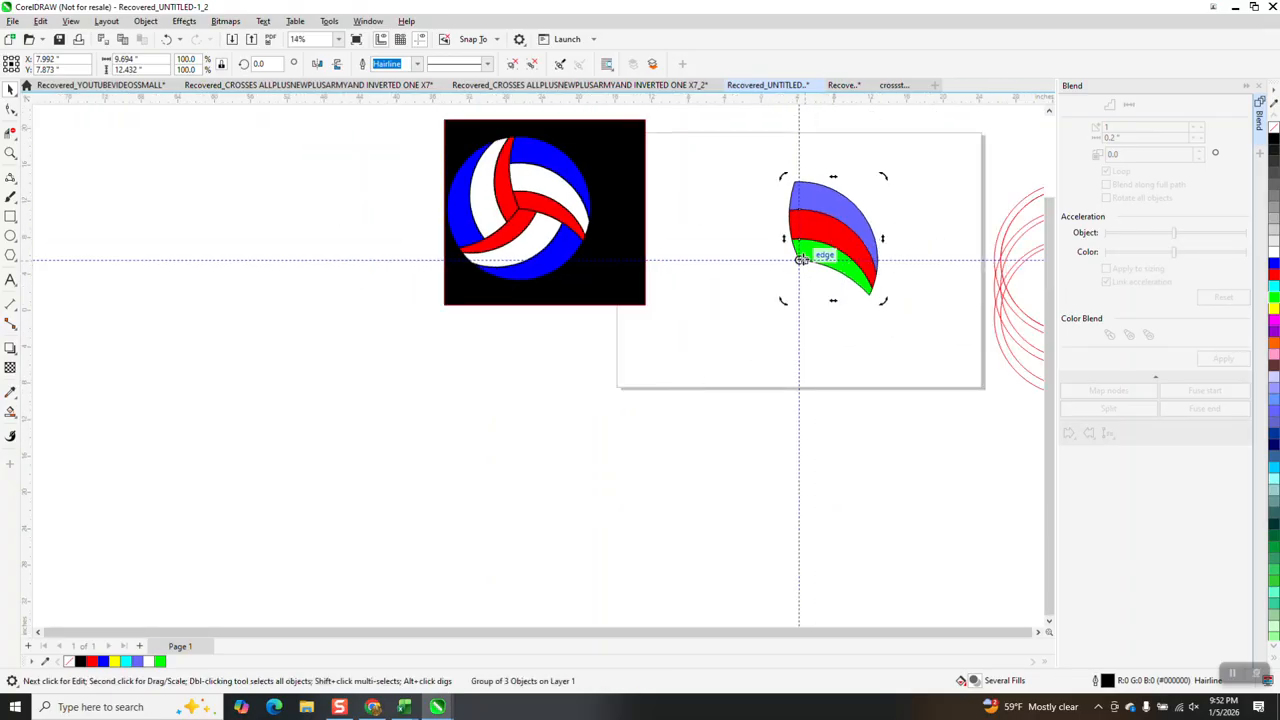
click(262, 63)
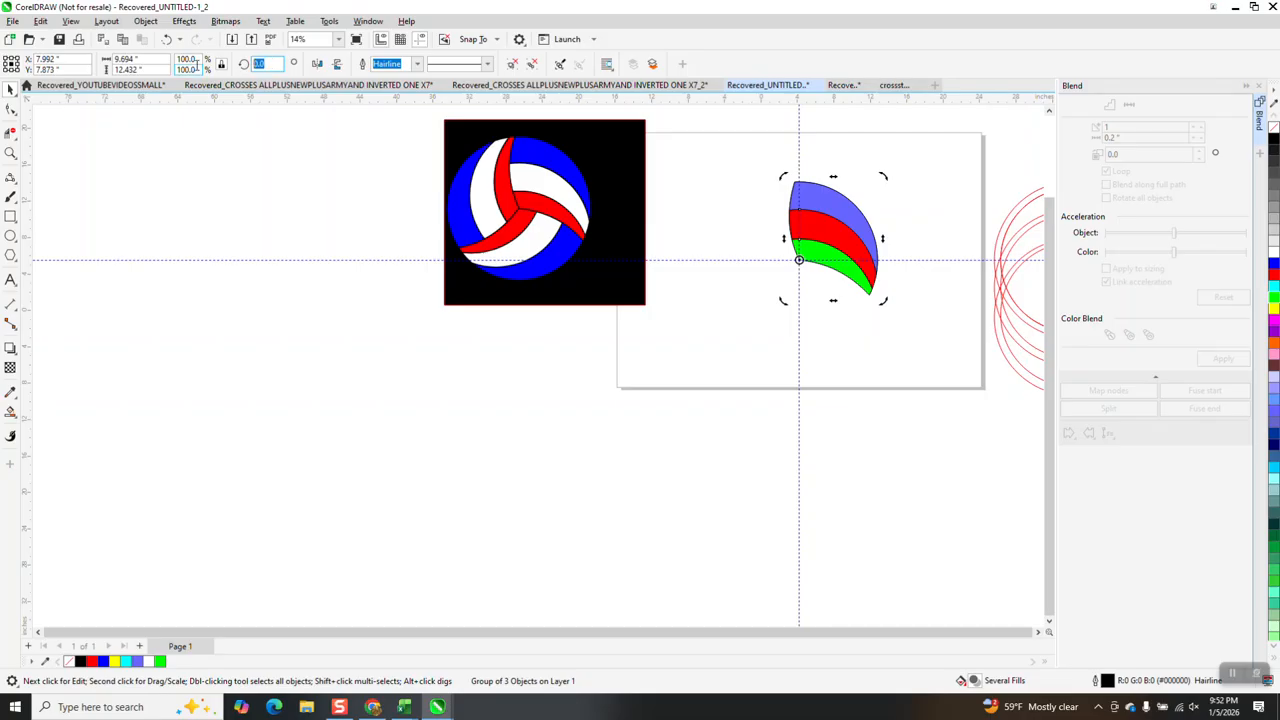
text(120)
key(Return)
key(ctrl+r)
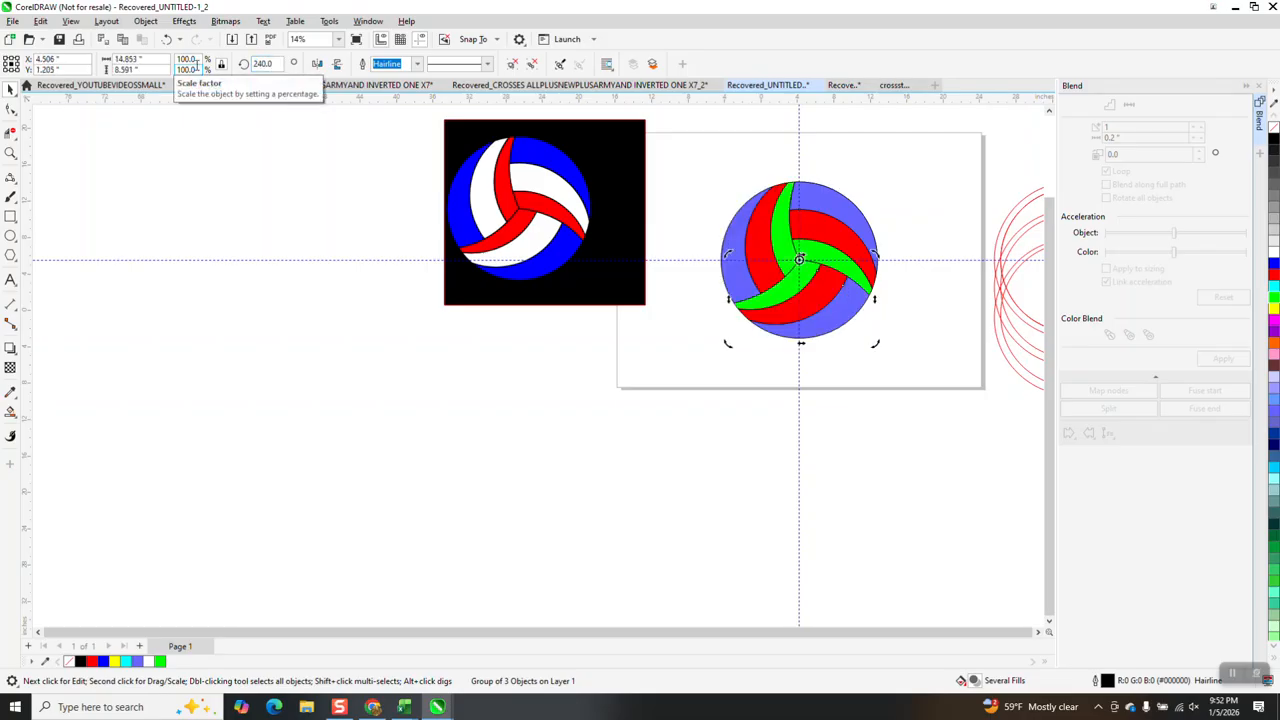
Set the outline width of all three grouped panels to 12 pt
scroll(520, 329, down, 1)
drag(677, 207, 855, 368)
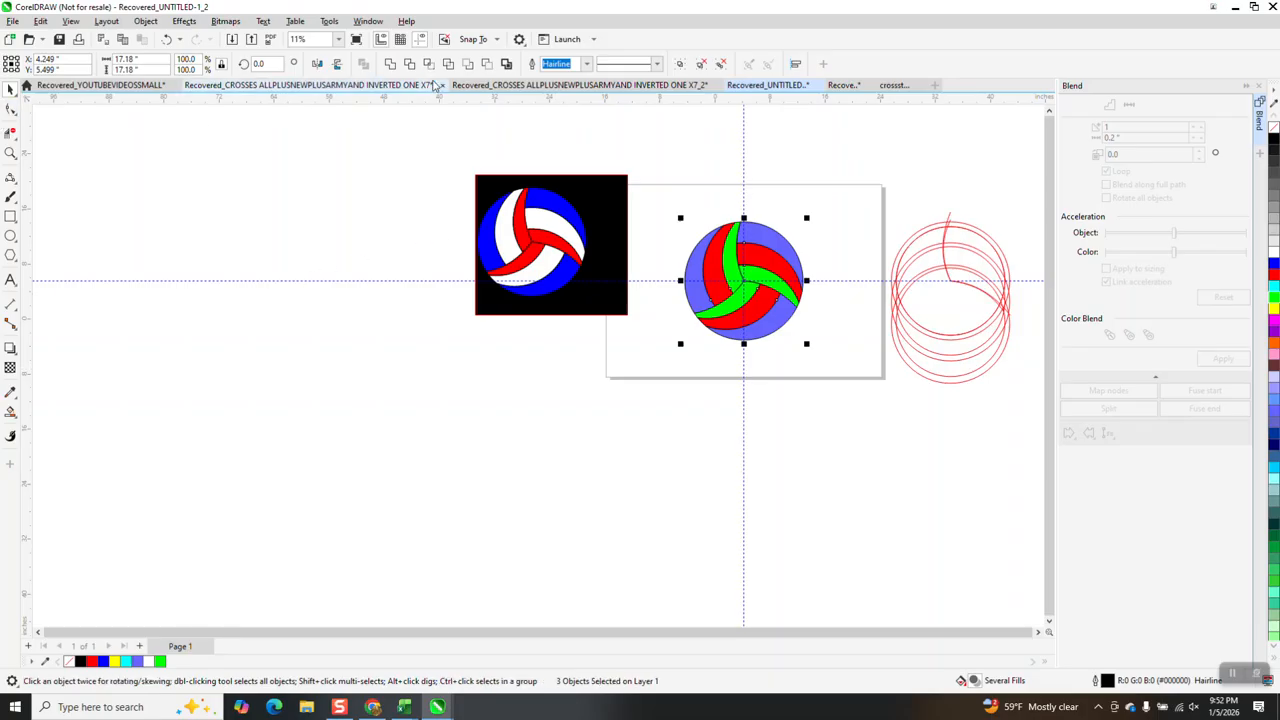
click(10, 152)
drag(692, 209, 799, 359)
scroll(480, 262, down, 1)
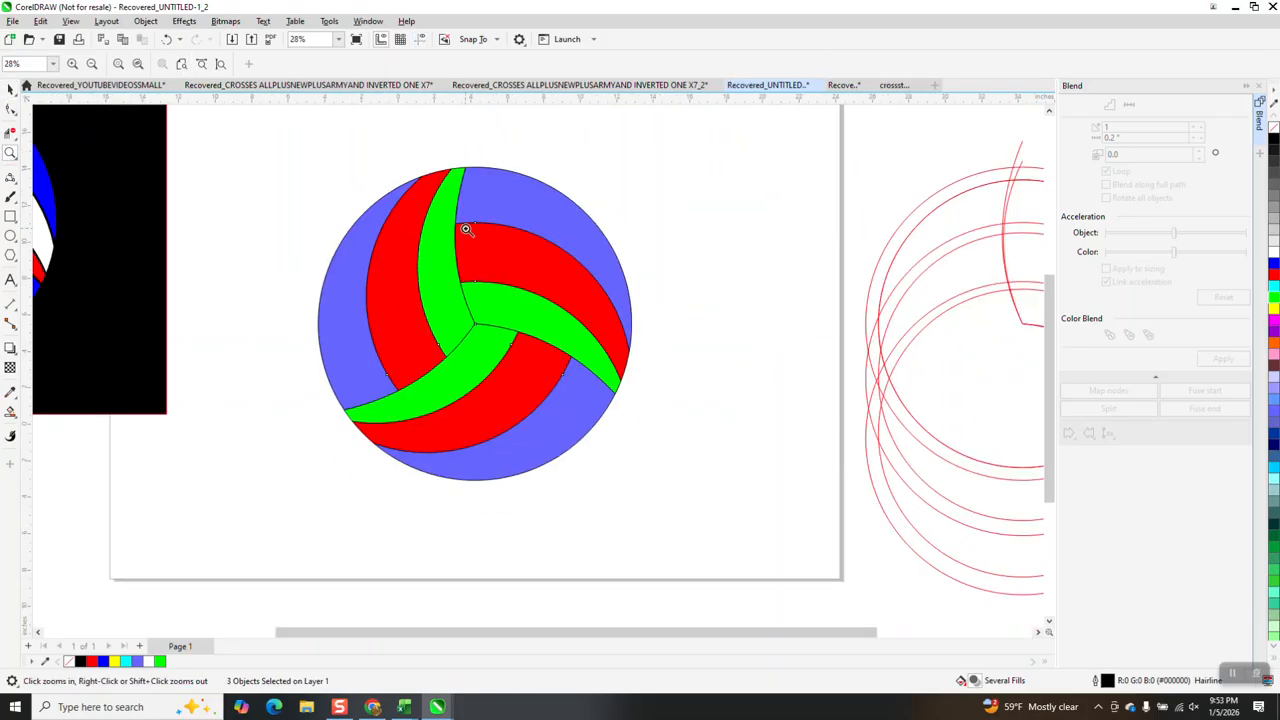
click(14, 90)
drag(293, 162, 760, 524)
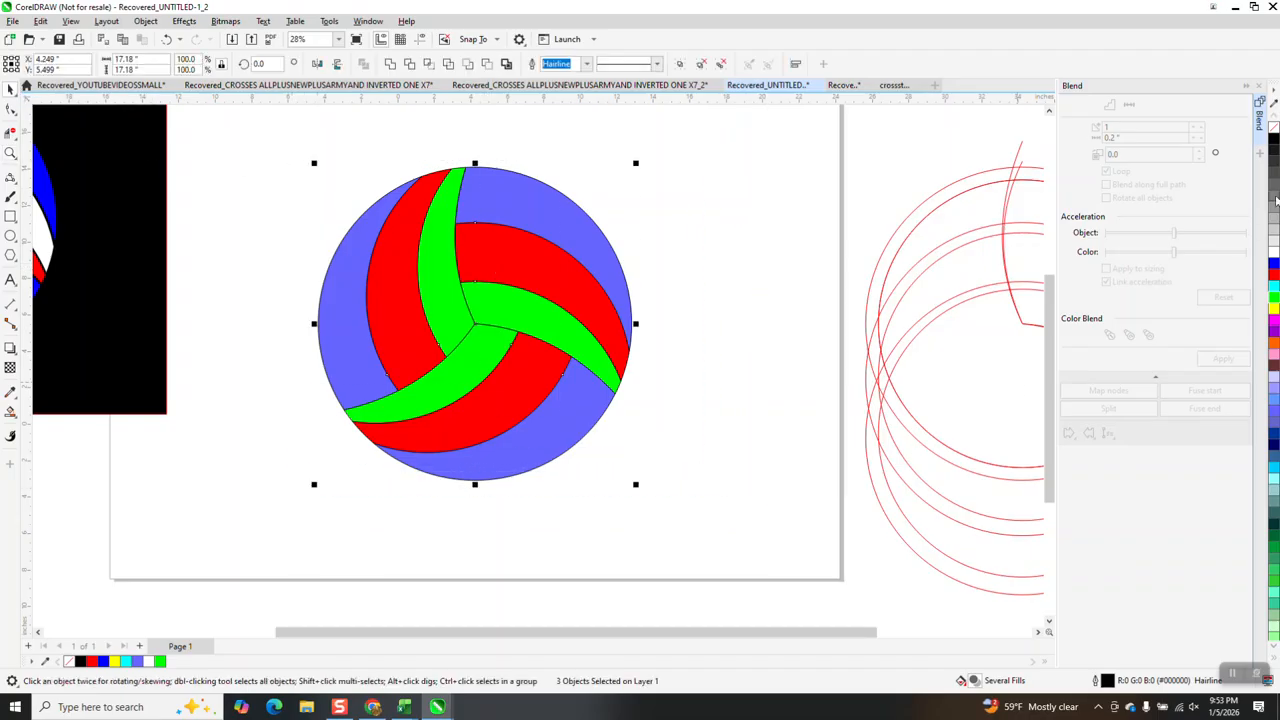
click(586, 63)
click(566, 186)
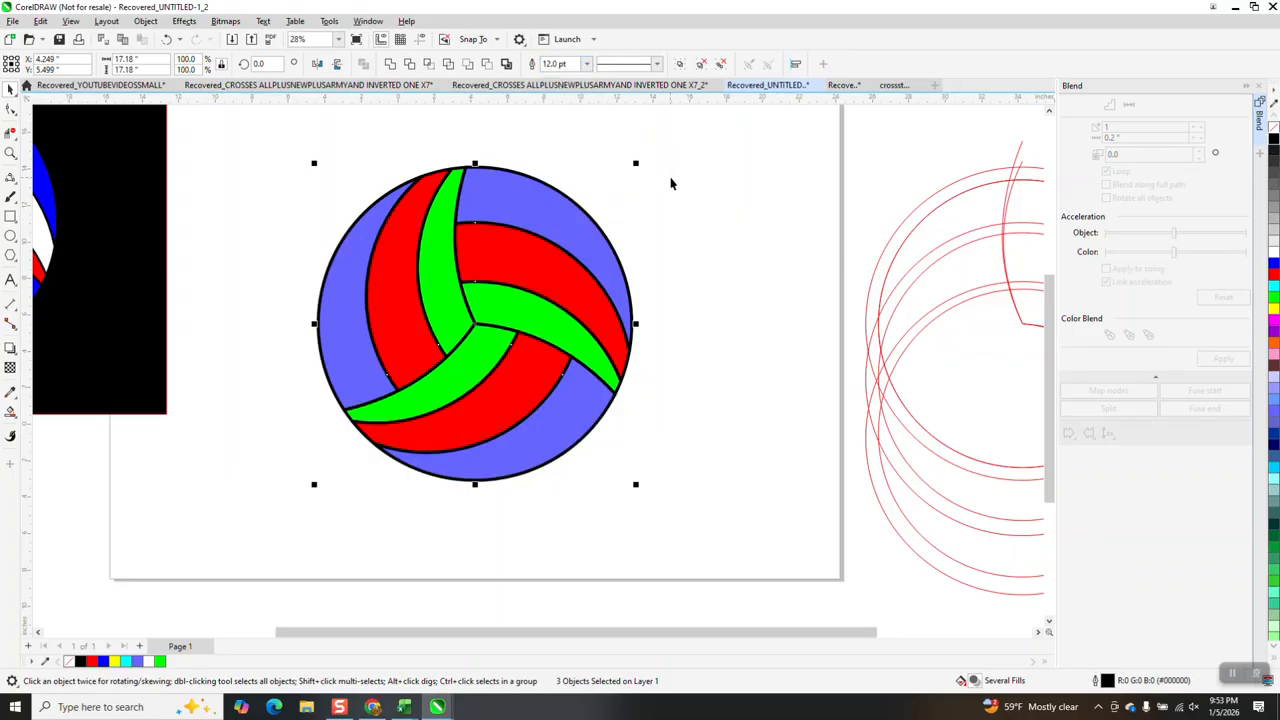
click(677, 184)
Examine the assembled ball's panels and outlines up close and compare them with the construction circles and the reference ball
scroll(683, 206, down, 2)
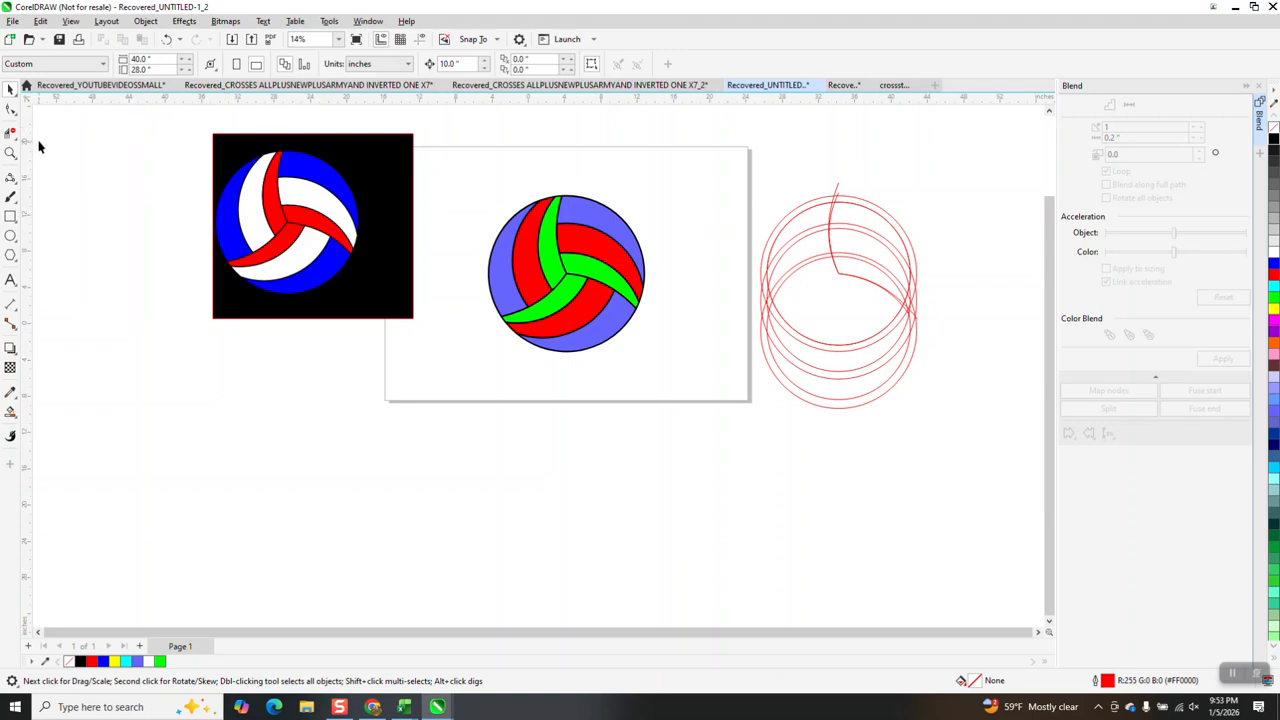
click(10, 152)
drag(741, 164, 957, 397)
right_click(574, 242)
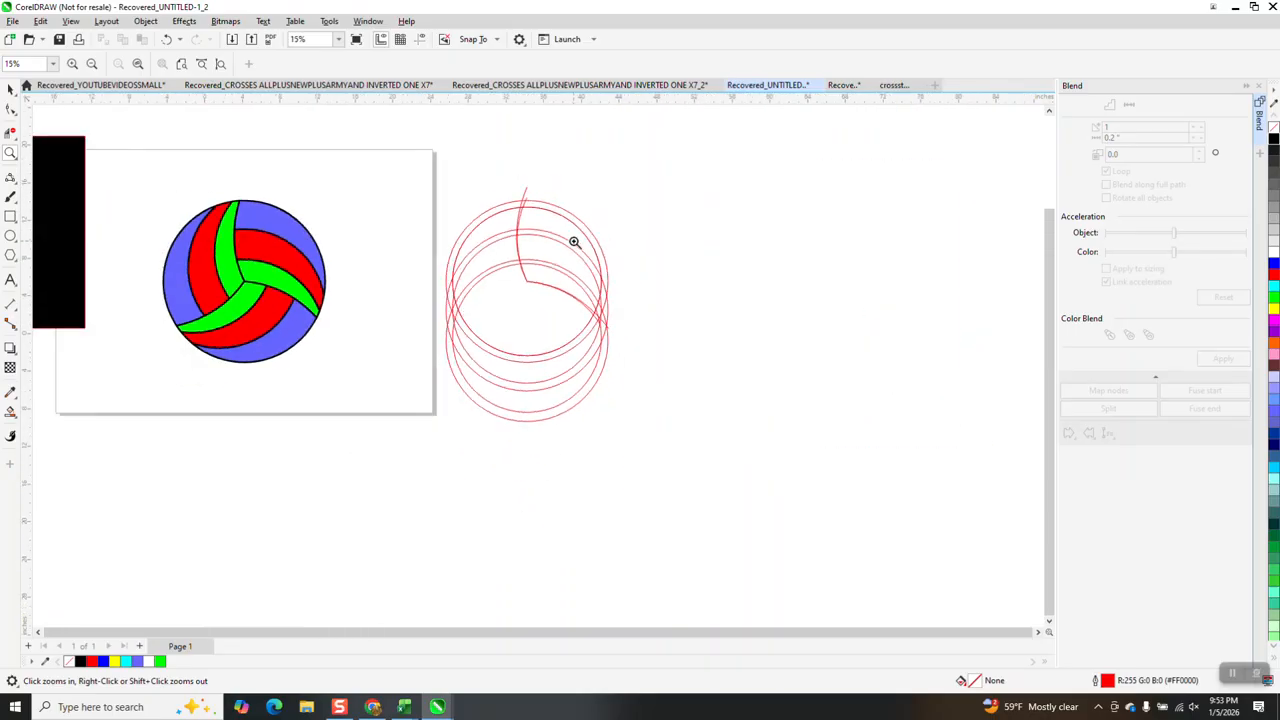
click(429, 336)
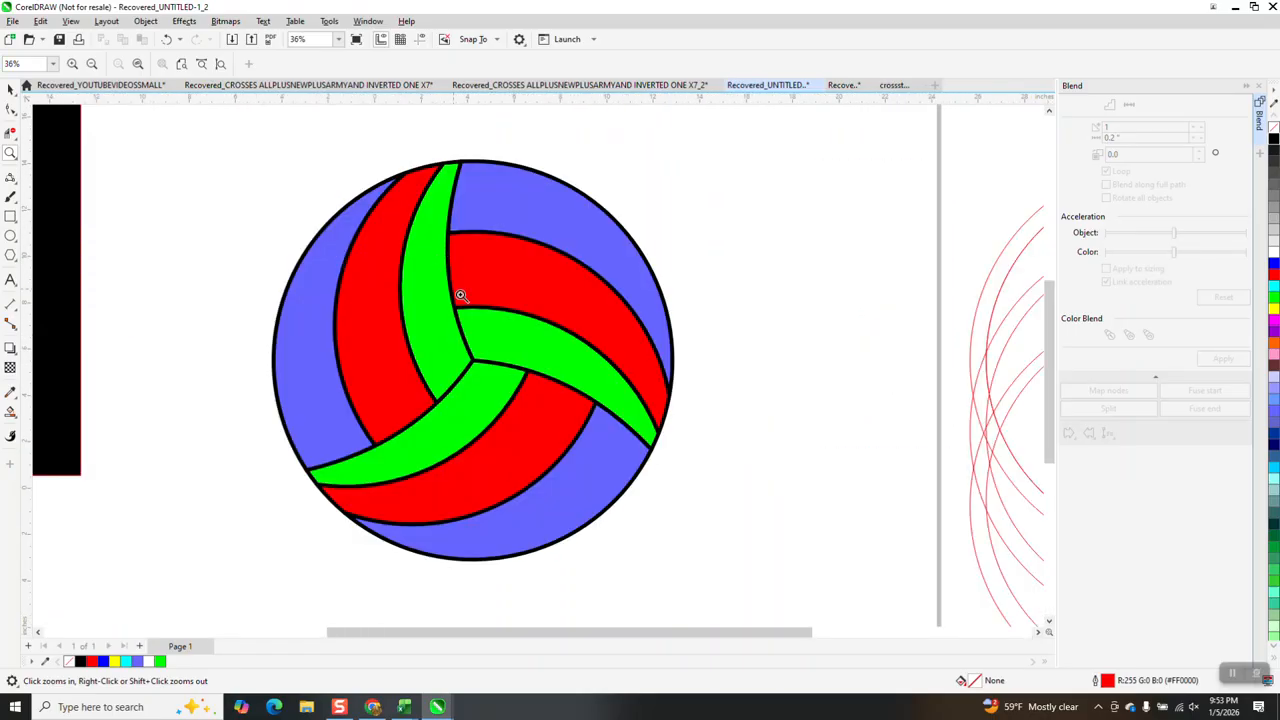
right_click(279, 133)
right_click(430, 180)
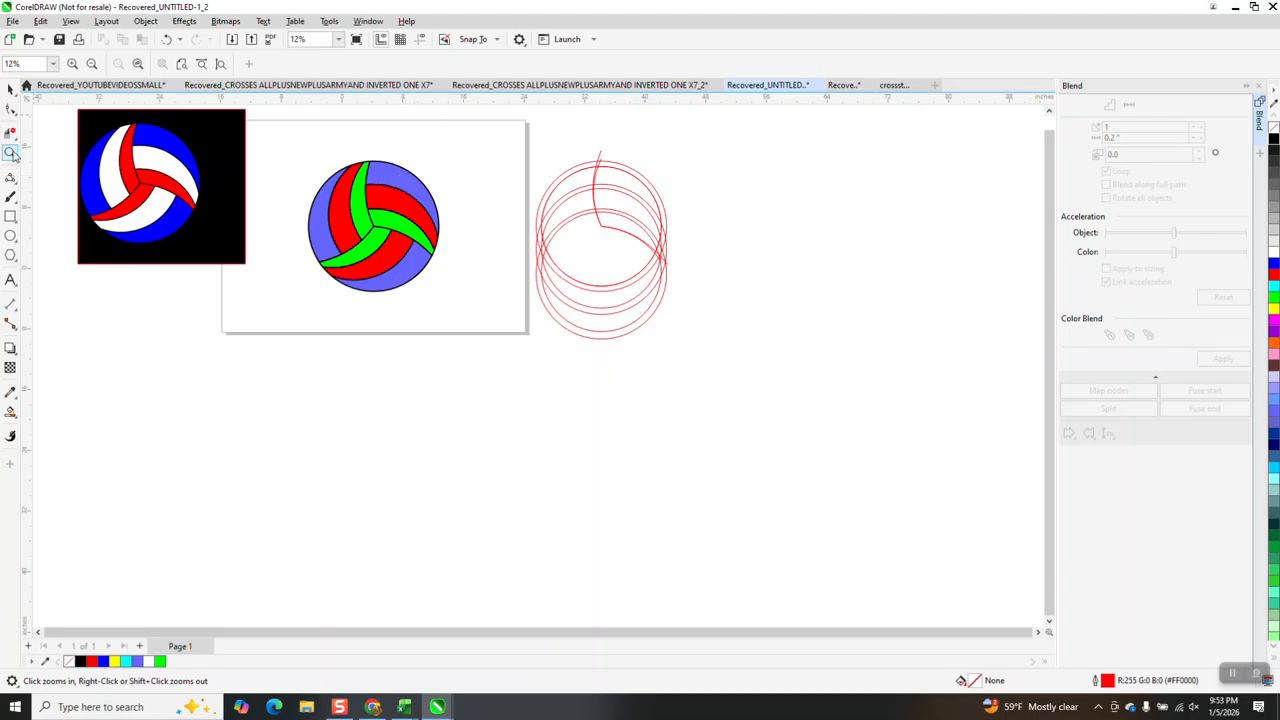
drag(291, 164, 486, 287)
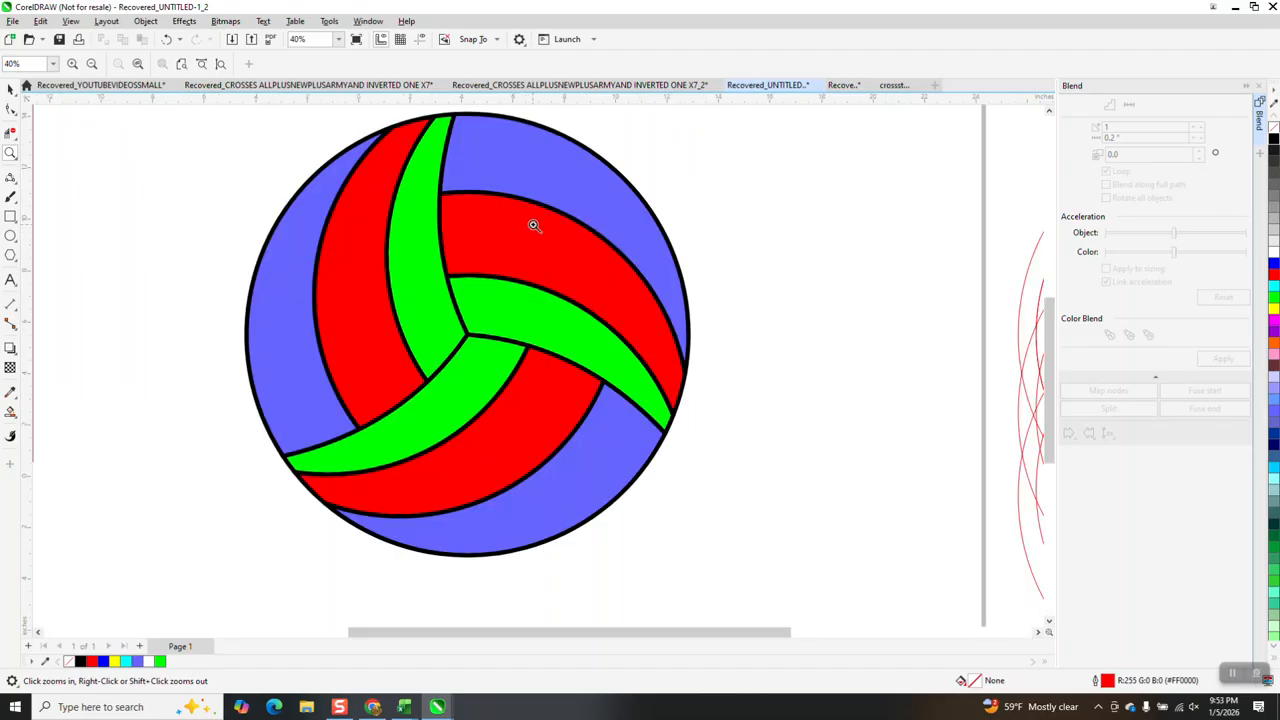
scroll(530, 229, down, 1)
scroll(530, 278, down, 1)
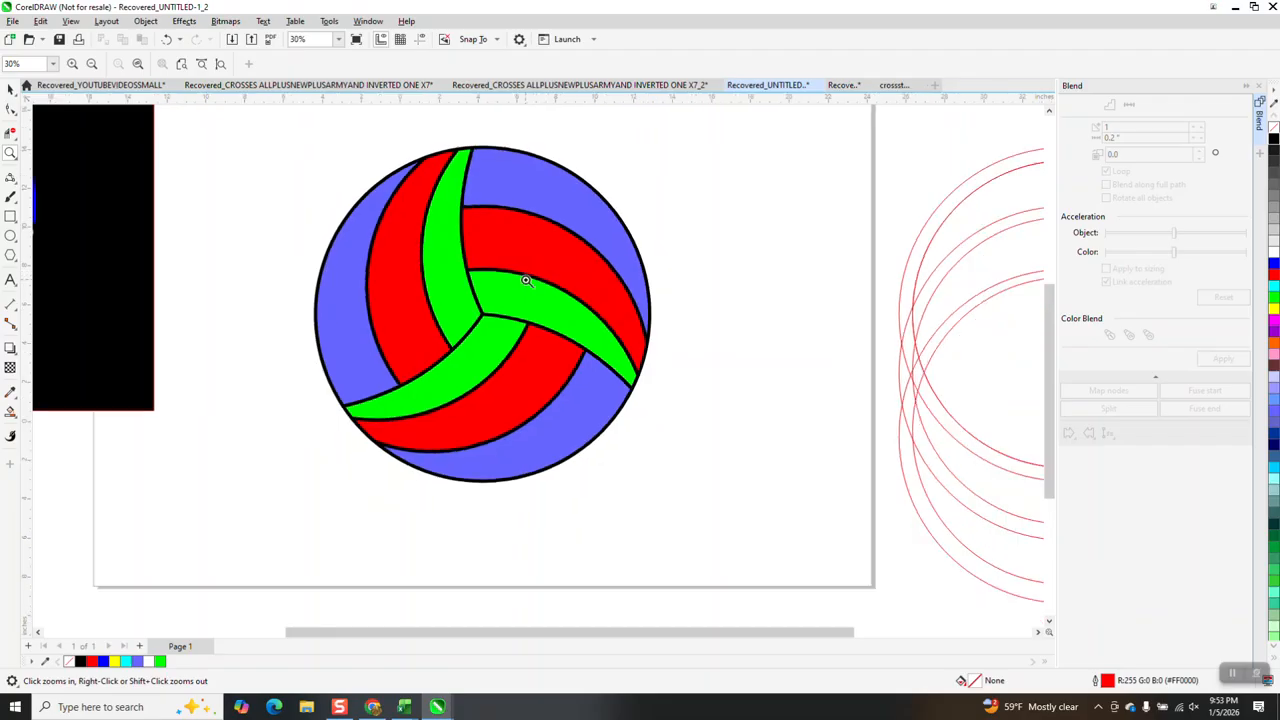
scroll(526, 272, down, 1)
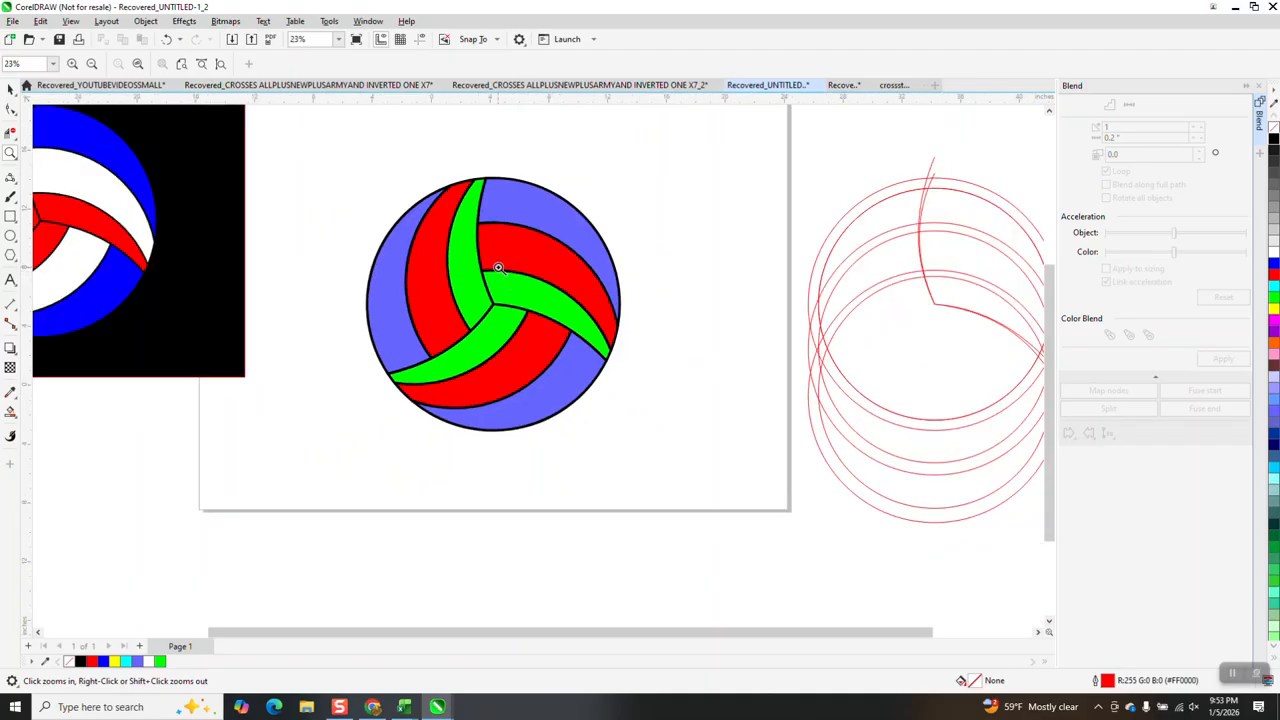
scroll(496, 268, down, 1)
drag(377, 157, 681, 431)
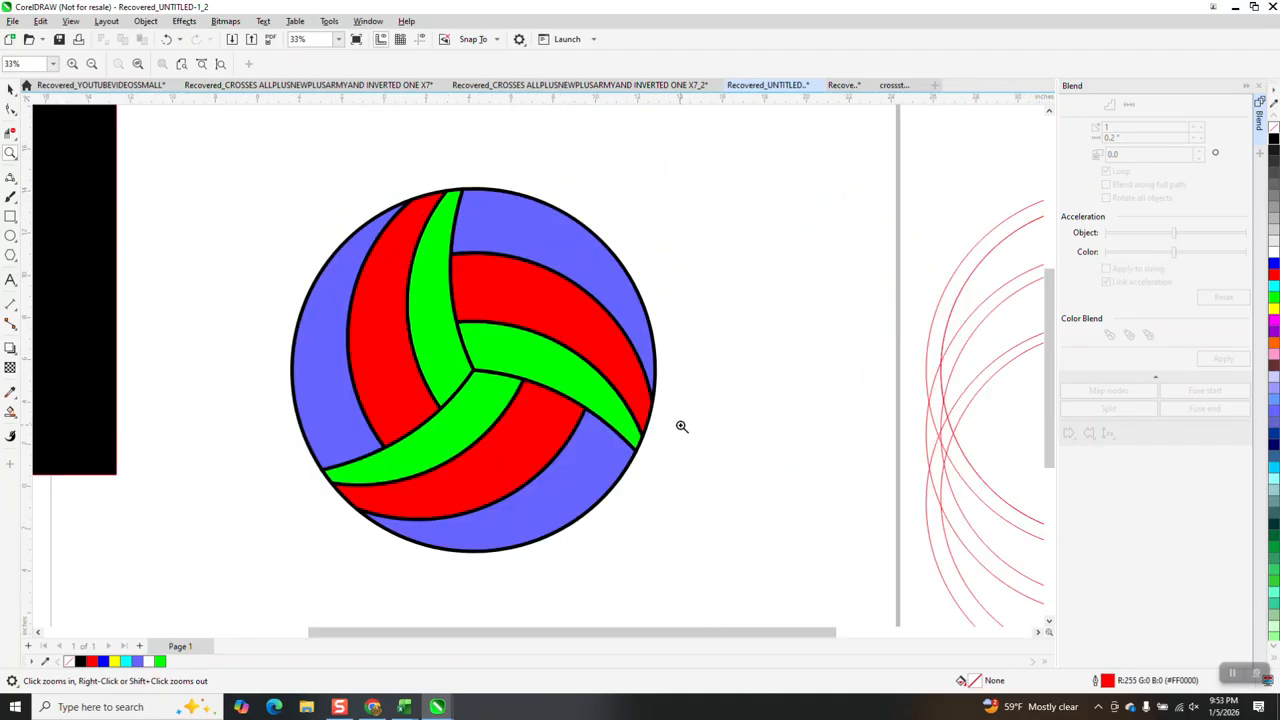